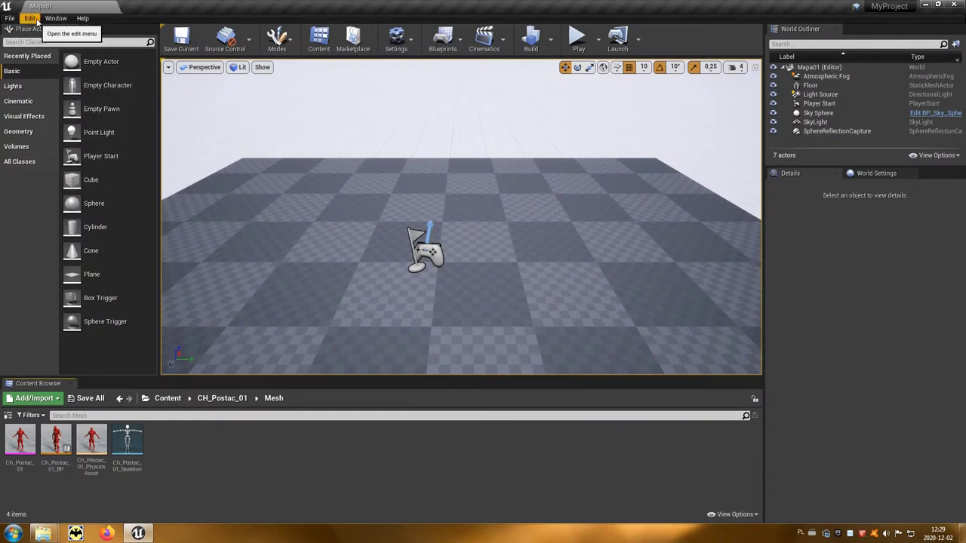
- Open Project Settings from the Edit menu and scroll the category list down to Engine
click(32, 19)
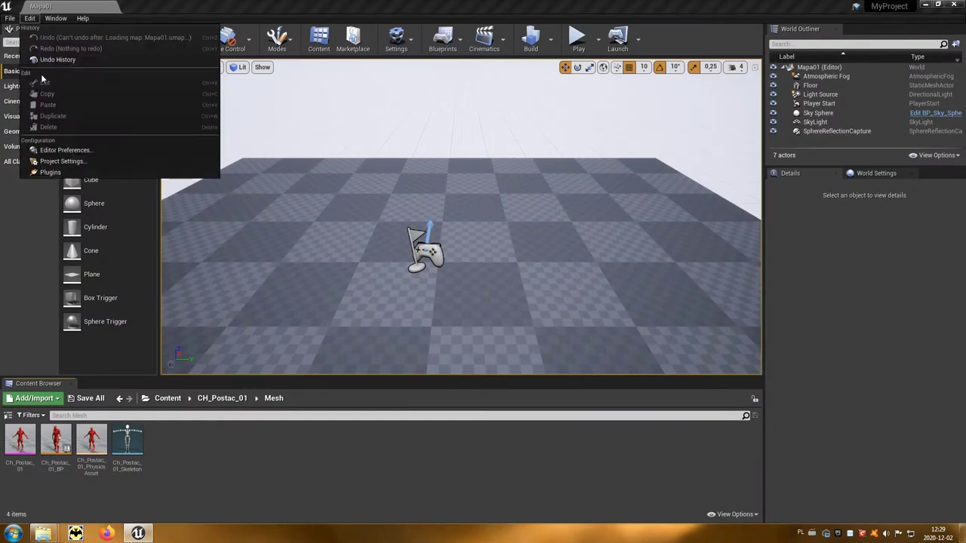
click(98, 164)
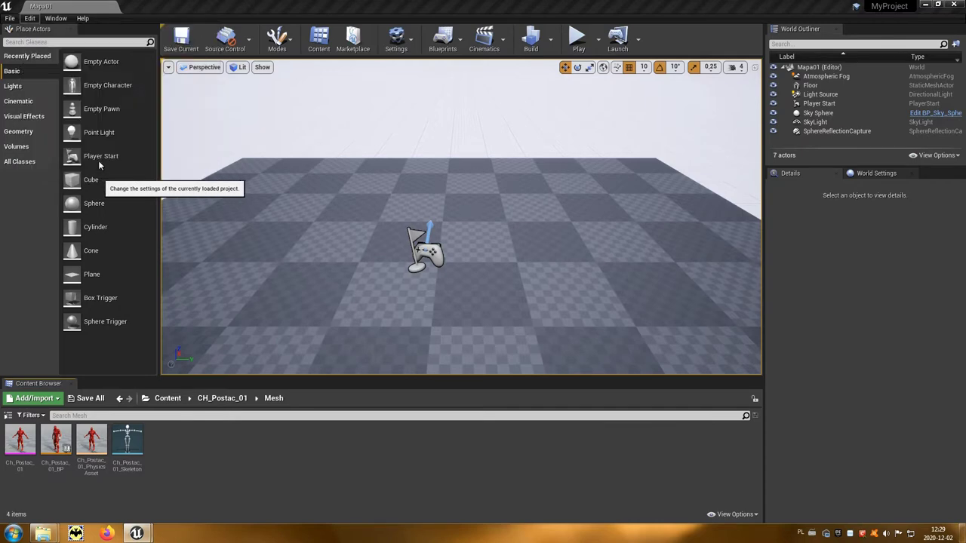
scroll(276, 246, down, 5)
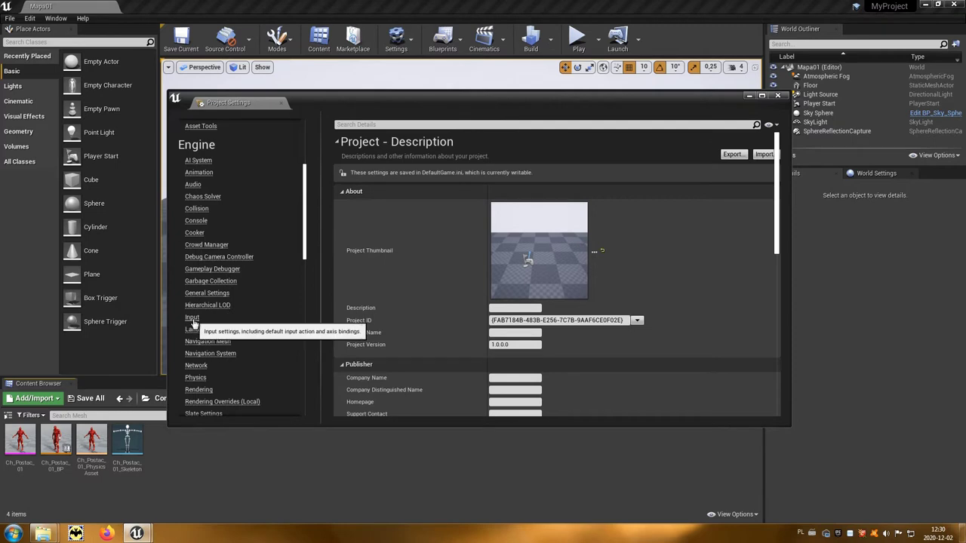
- In Input settings, add an ObrotX axis mapping bound to Mouse X, then add a second axis mapping
click(192, 318)
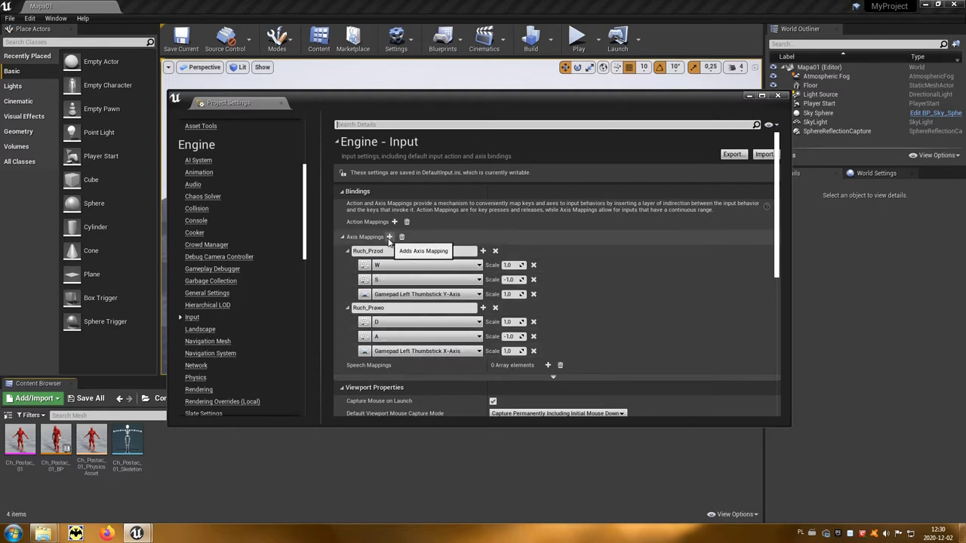
click(390, 239)
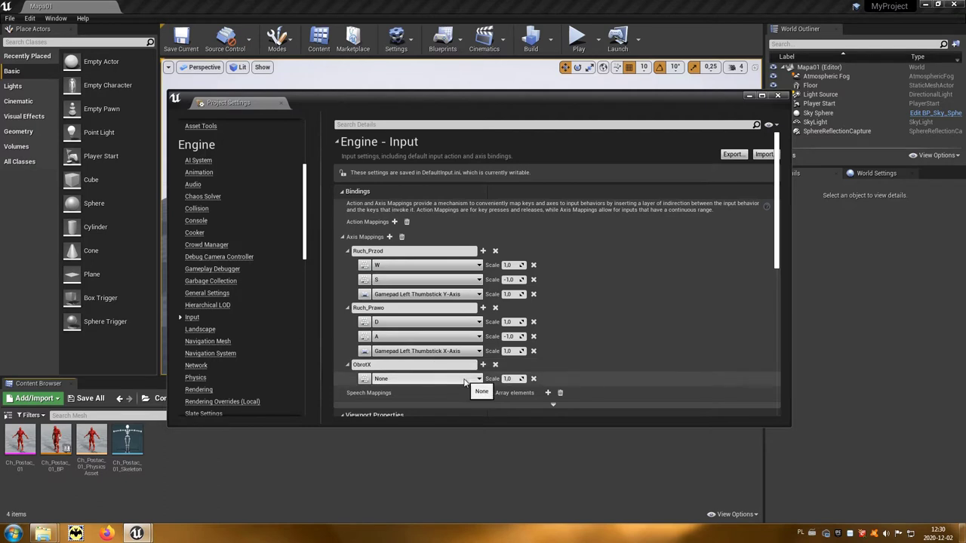
click(464, 382)
text(mou)
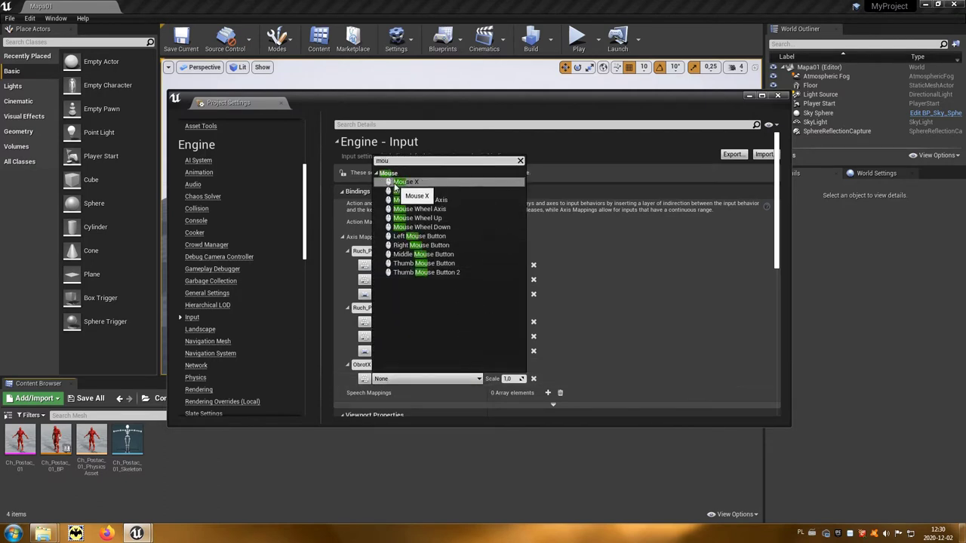
click(422, 182)
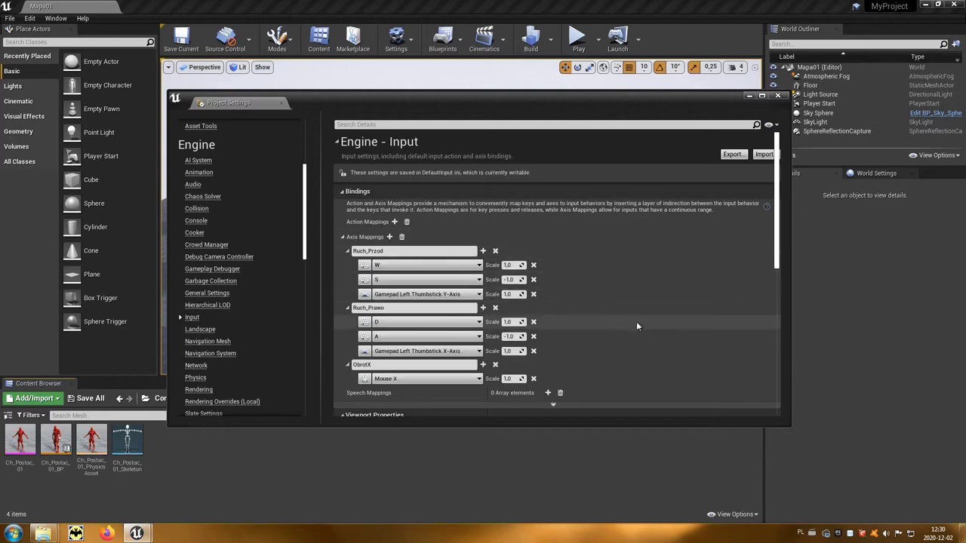
scroll(617, 327, down, 2)
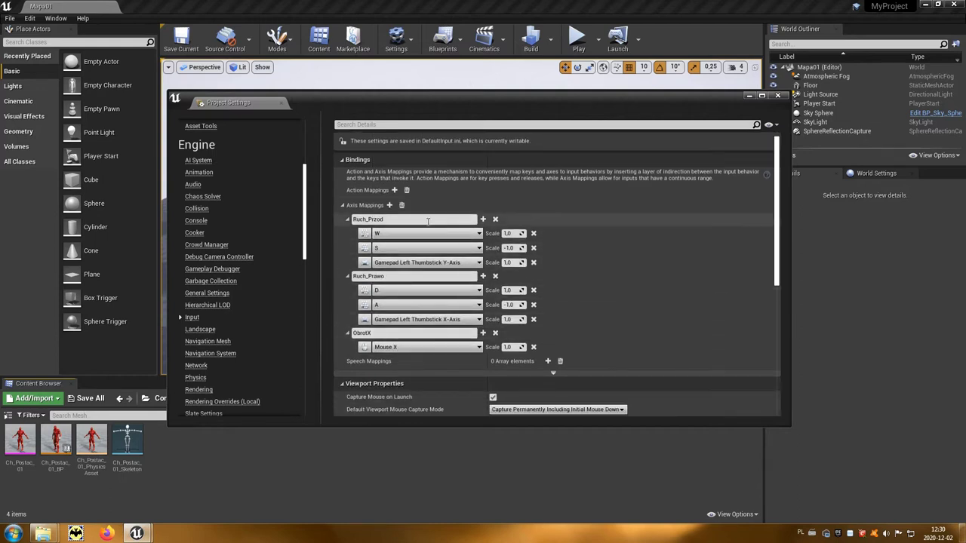
click(389, 206)
text(ObrotY)
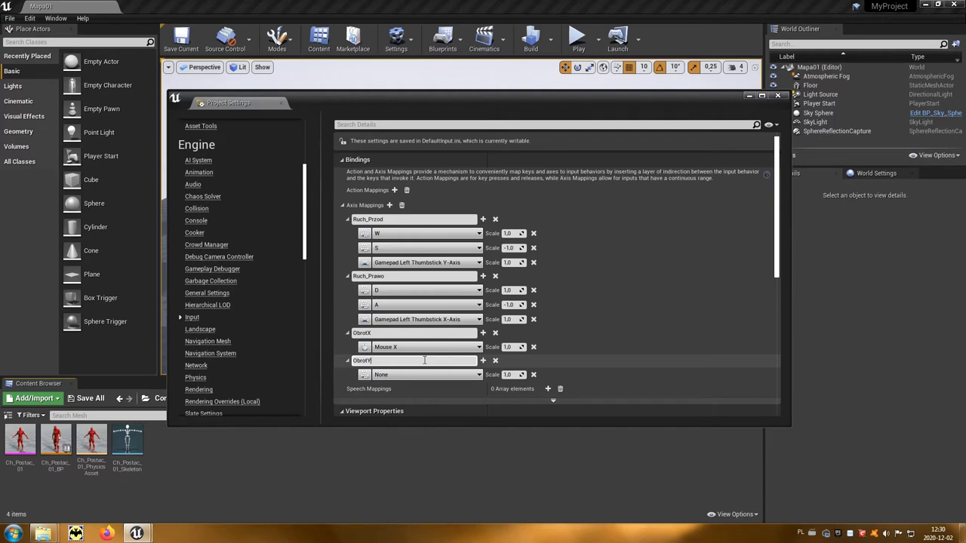
- Bind the new ObrotY axis mapping to Mouse Y and close Project Settings
click(431, 375)
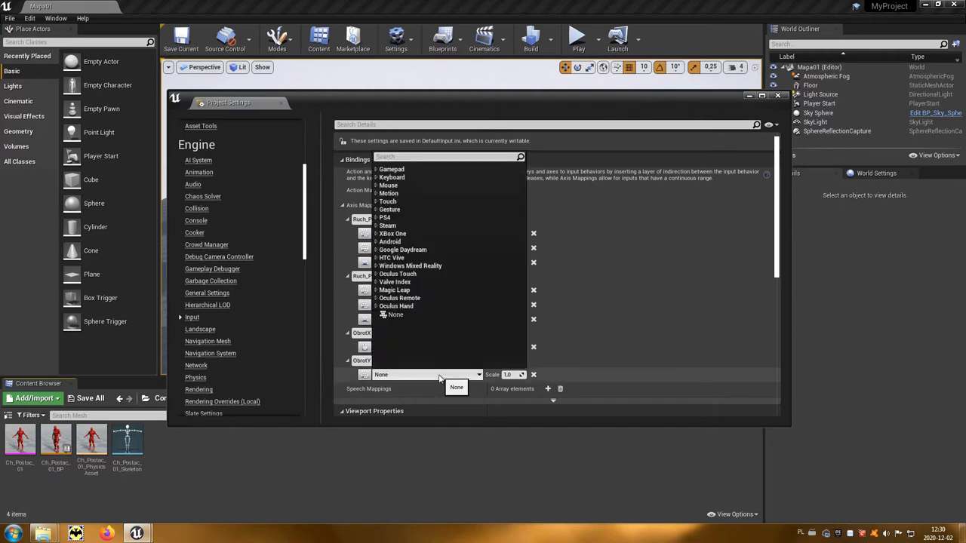
text(mou)
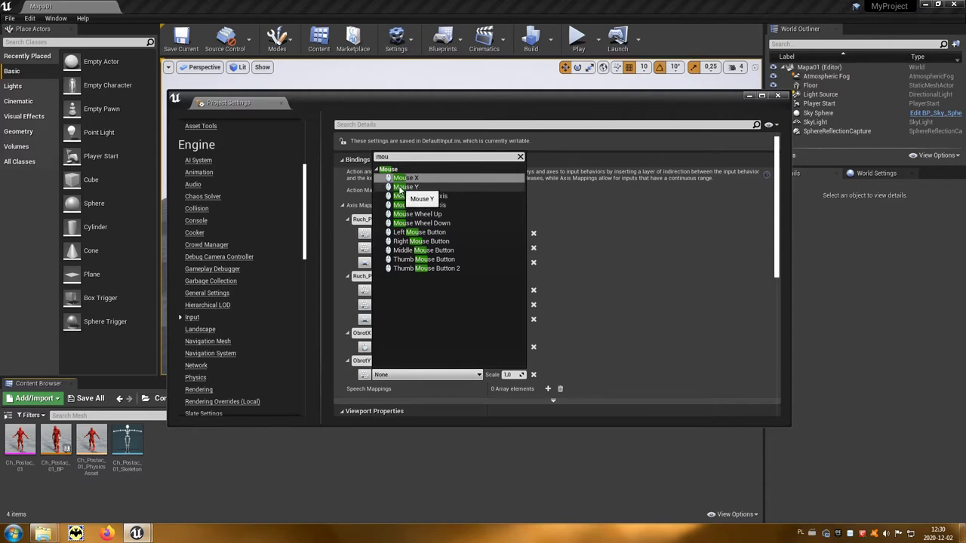
click(420, 188)
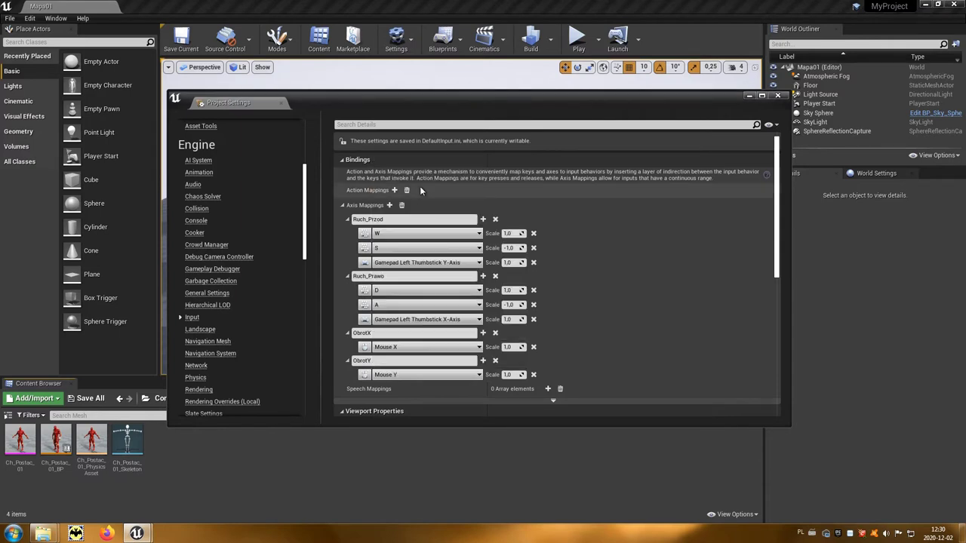
click(779, 97)
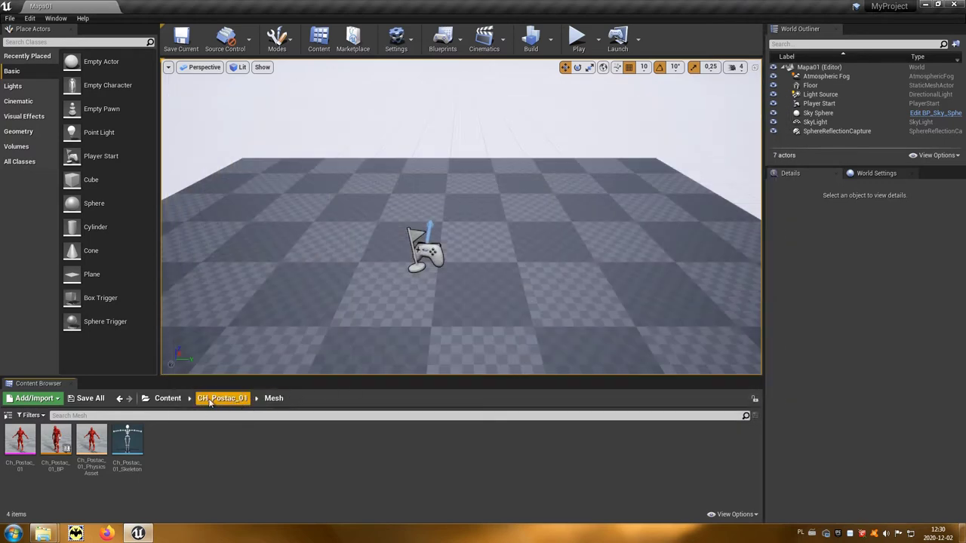
- Open Gracz_Character from the CH_Postac_01 folder and pan its Event Graph to free up space
click(223, 400)
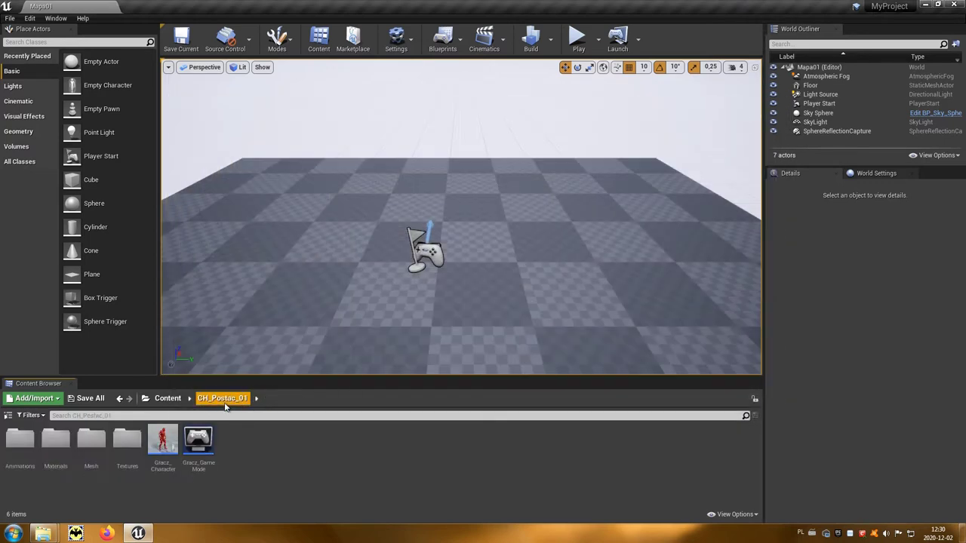
double_click(168, 450)
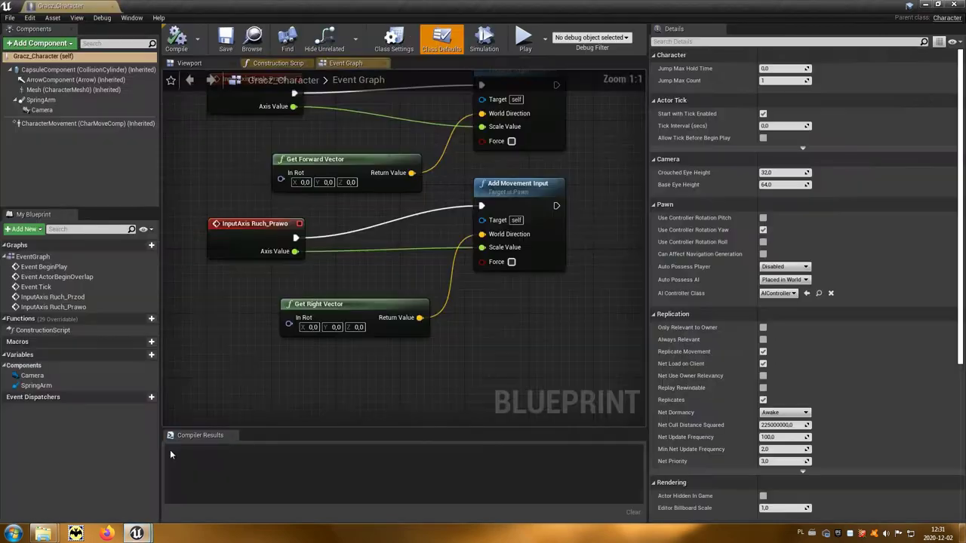
right_drag(484, 341, 524, 410)
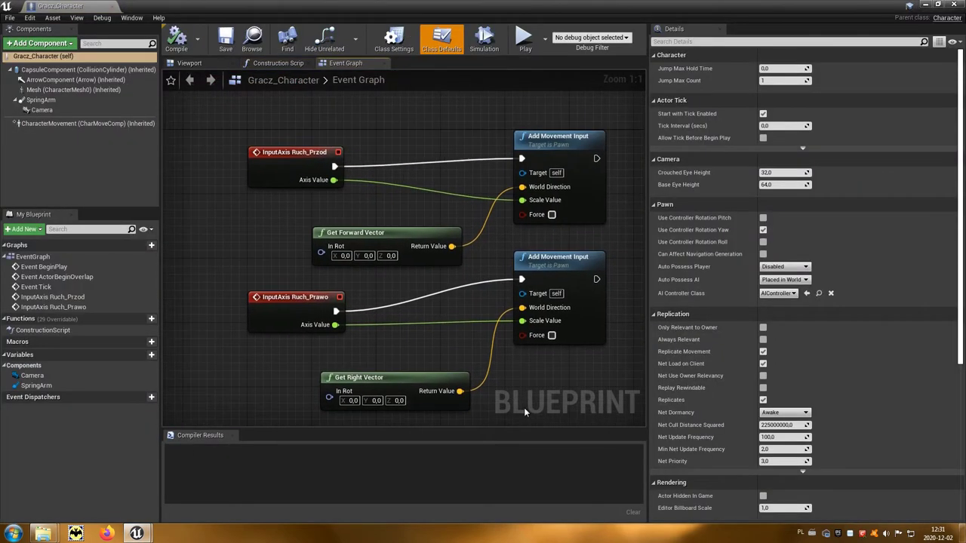
right_drag(408, 127, 428, 321)
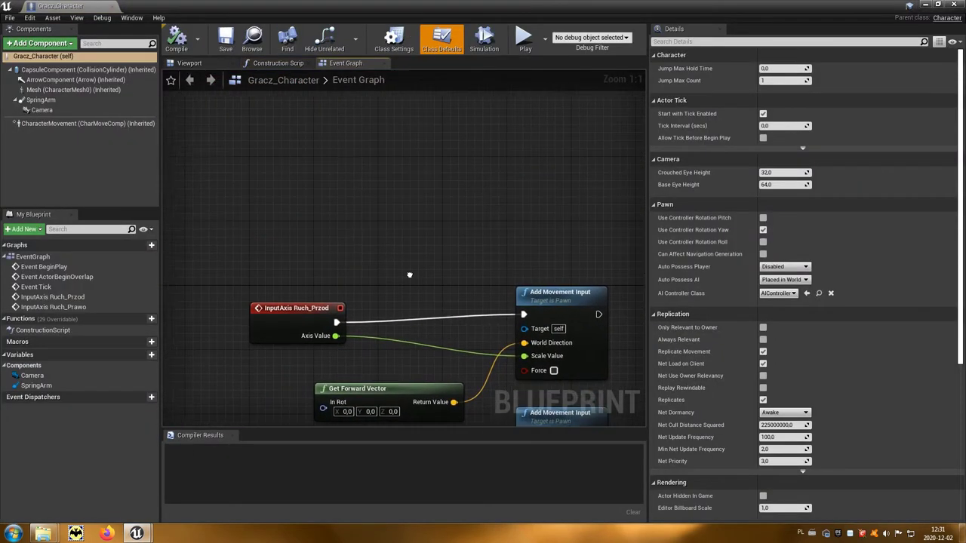
right_click(310, 189)
- Place an InputAxis ObrotX event node in the upper-left of the graph
text(obr)
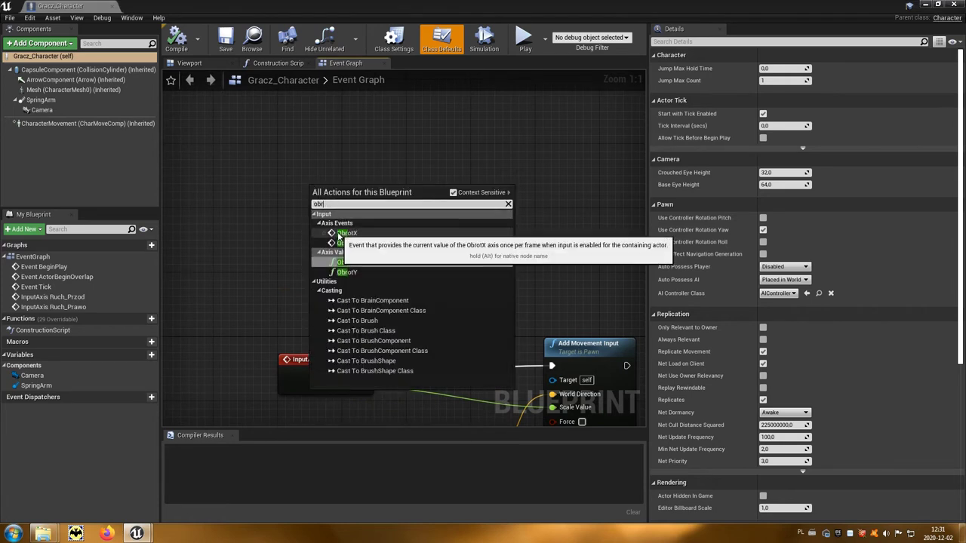
click(365, 235)
click(364, 233)
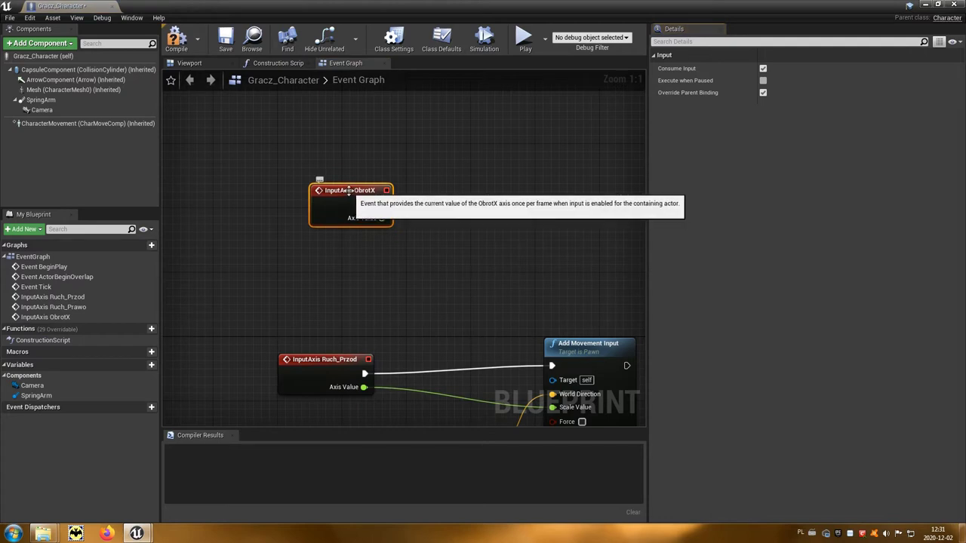
drag(320, 198, 299, 159)
- Add an InputAxis ObrotY event node positioned below ObrotX
right_click(336, 227)
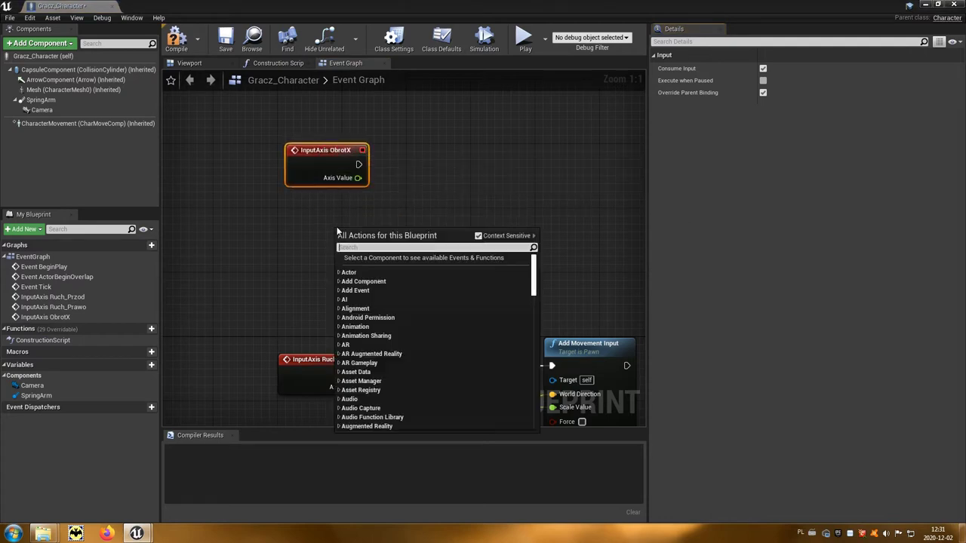
text(obr)
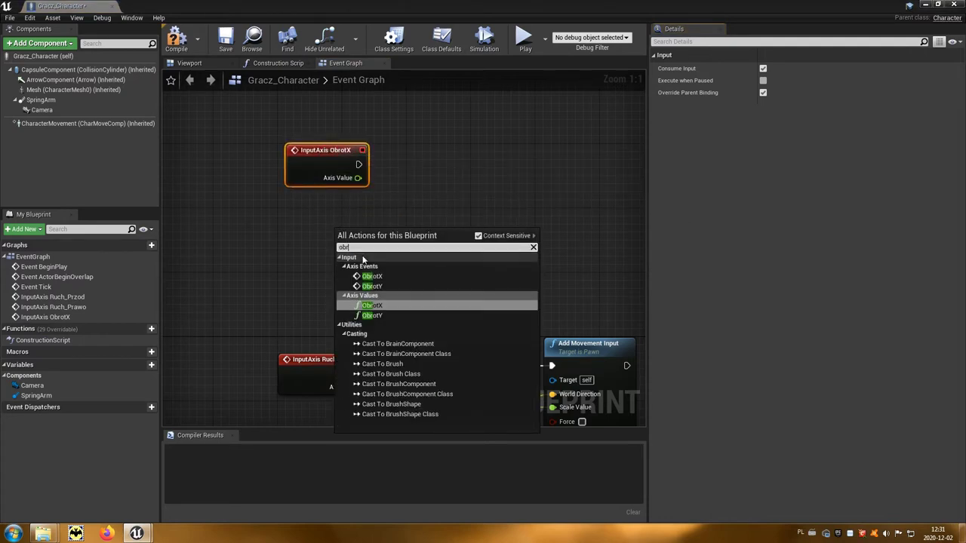
click(375, 287)
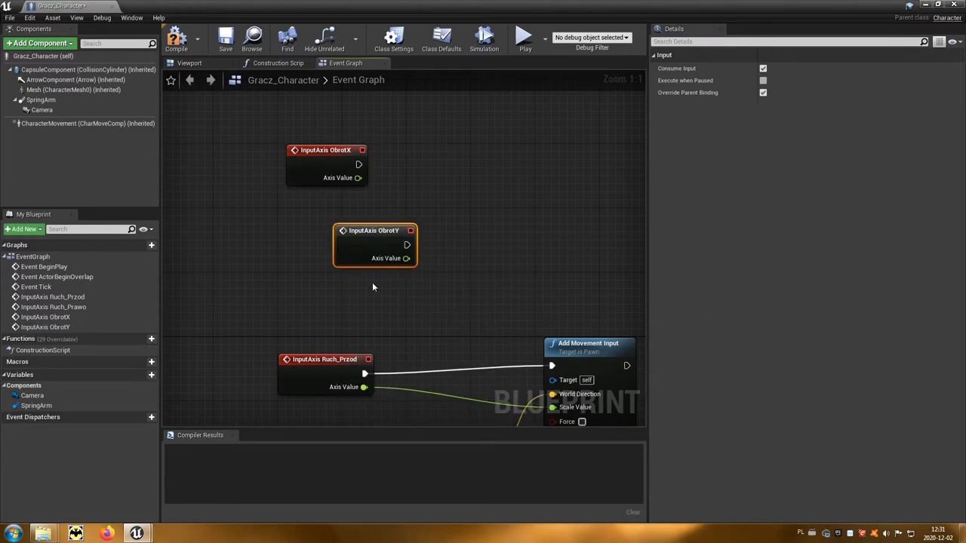
drag(366, 228, 316, 206)
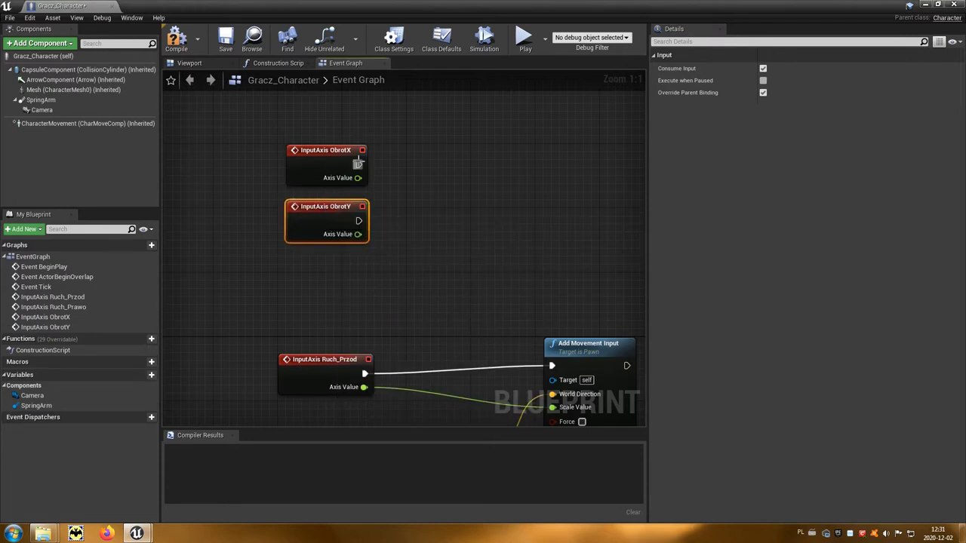
drag(358, 163, 451, 179)
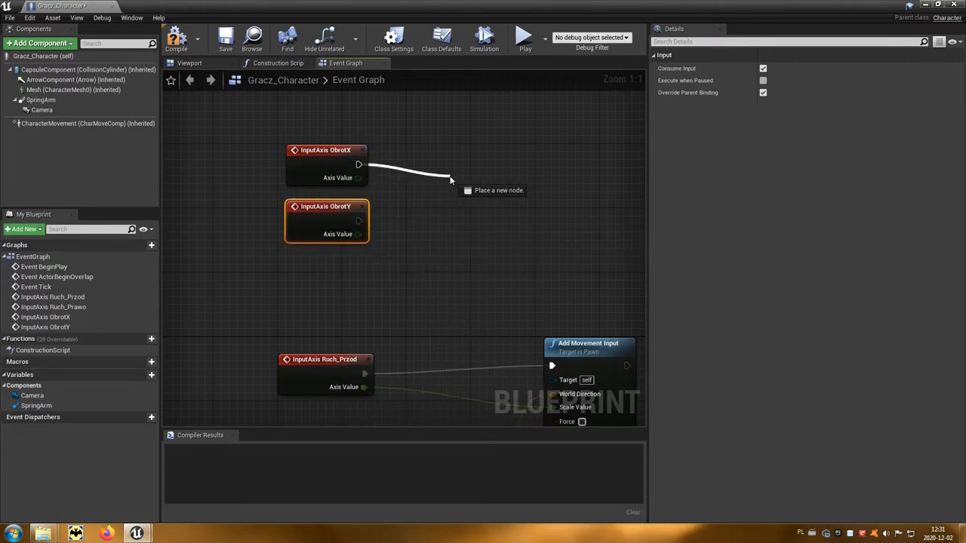
- Add an Add Controller Yaw Input node after ObrotX, with ObrotX's Axis Value feeding Val
text(add)
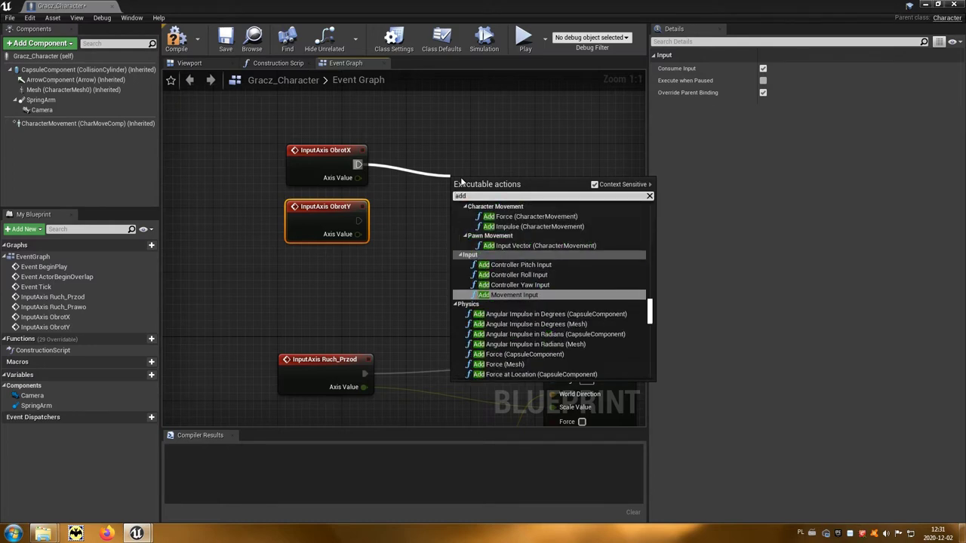
text(ya)
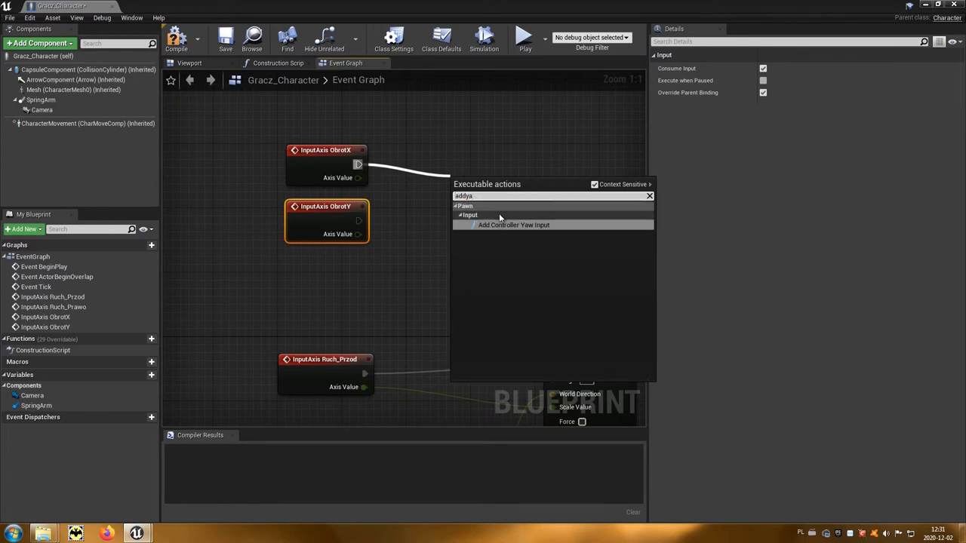
click(538, 226)
drag(503, 184, 503, 136)
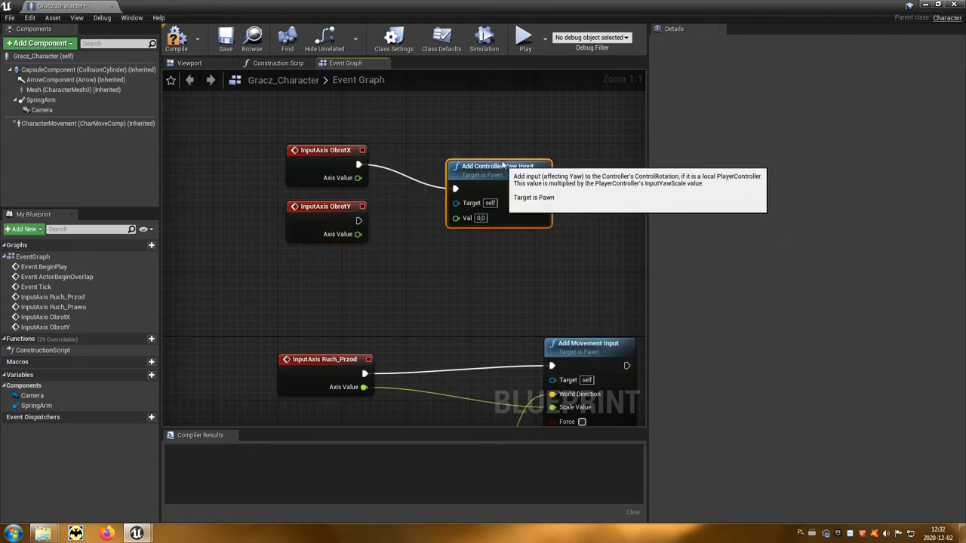
drag(456, 186, 359, 183)
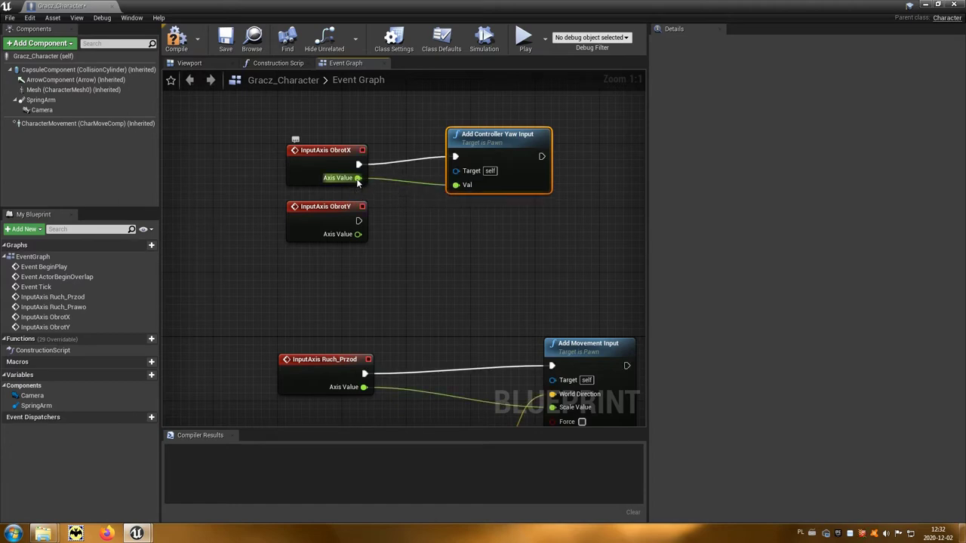
drag(359, 219, 470, 240)
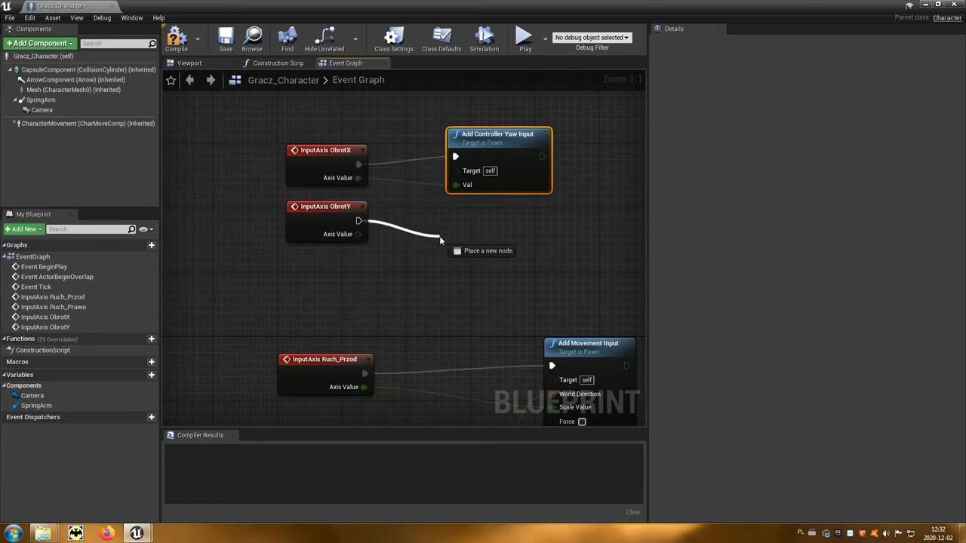
- Add an Add Controller Pitch Input node after ObrotY, with ObrotY's Axis Value feeding Val
text(add)
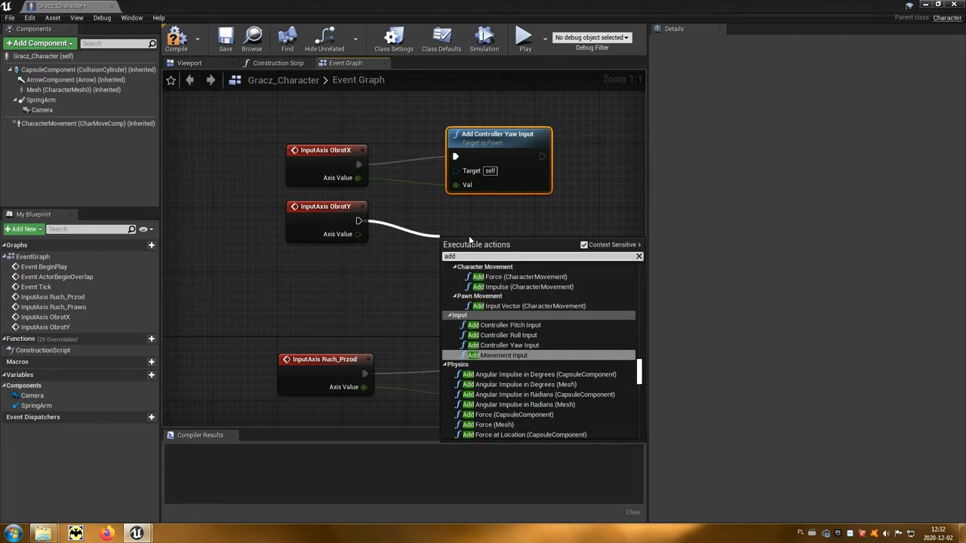
text(pi)
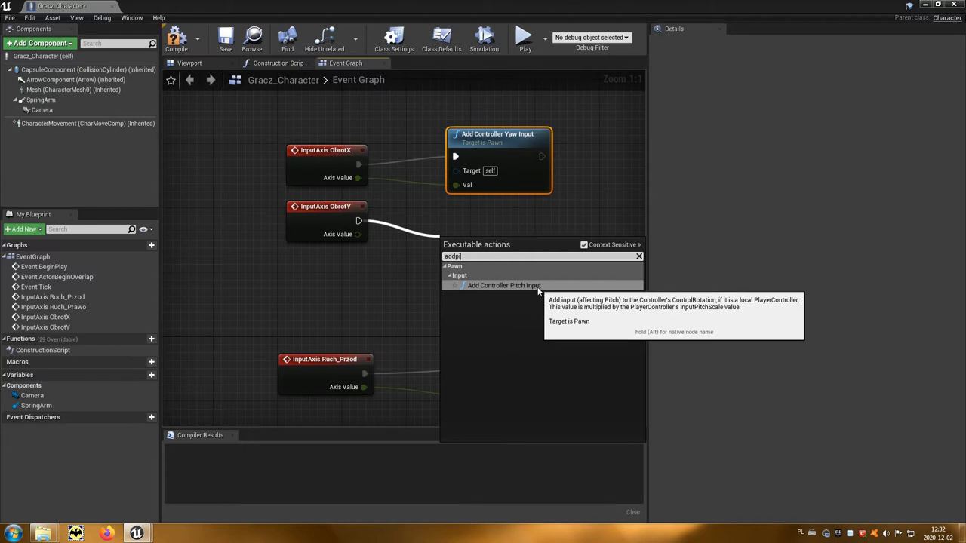
click(521, 285)
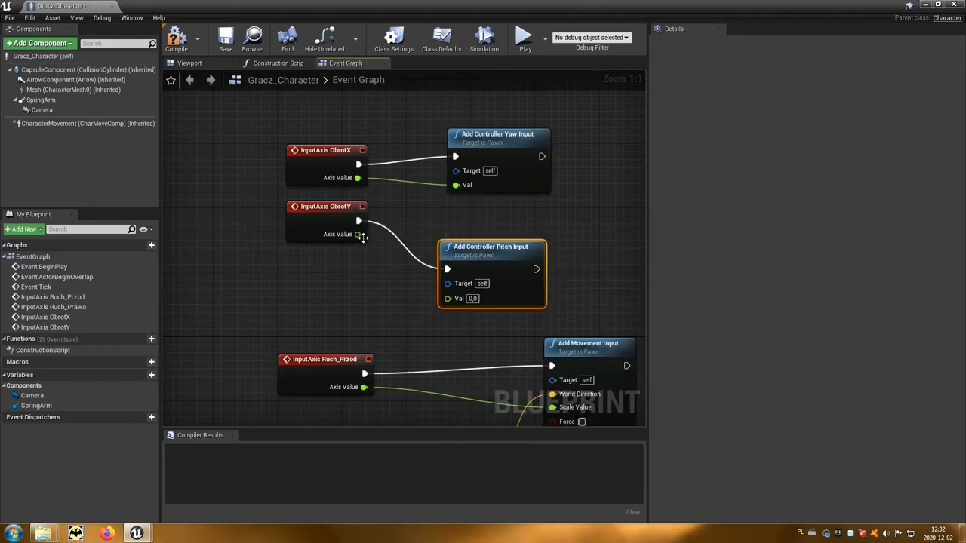
drag(357, 233, 447, 299)
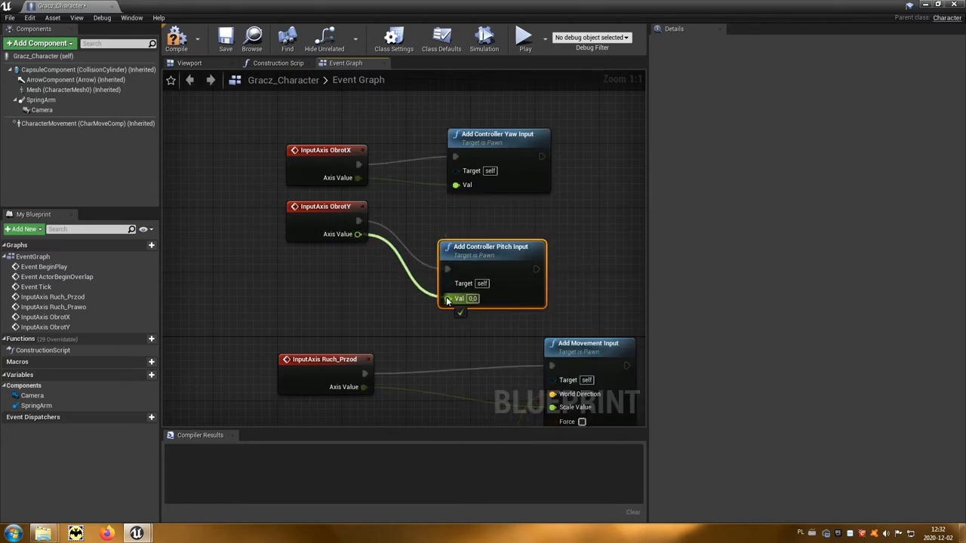
drag(504, 248, 512, 215)
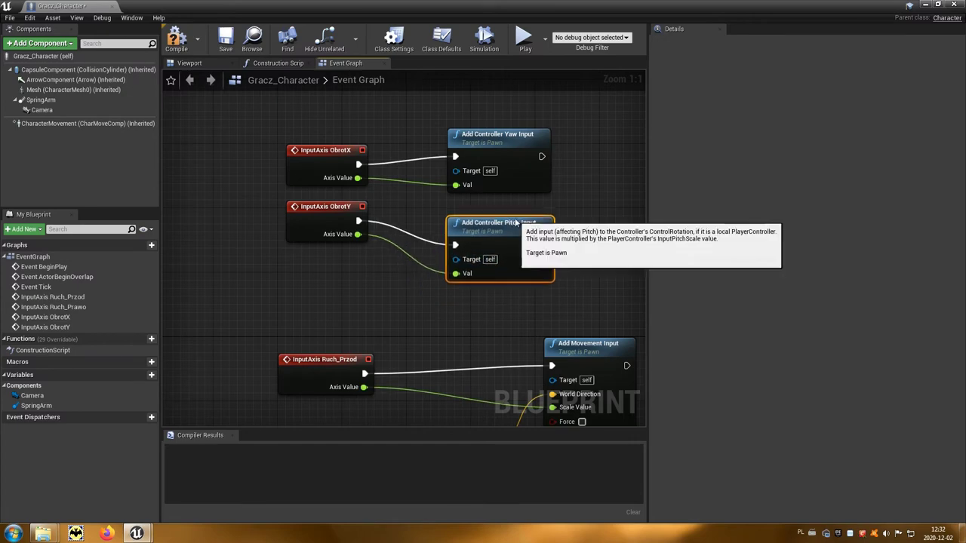
- Compile Gracz_Character, then run and stop a quick play test of Mapa01
click(176, 41)
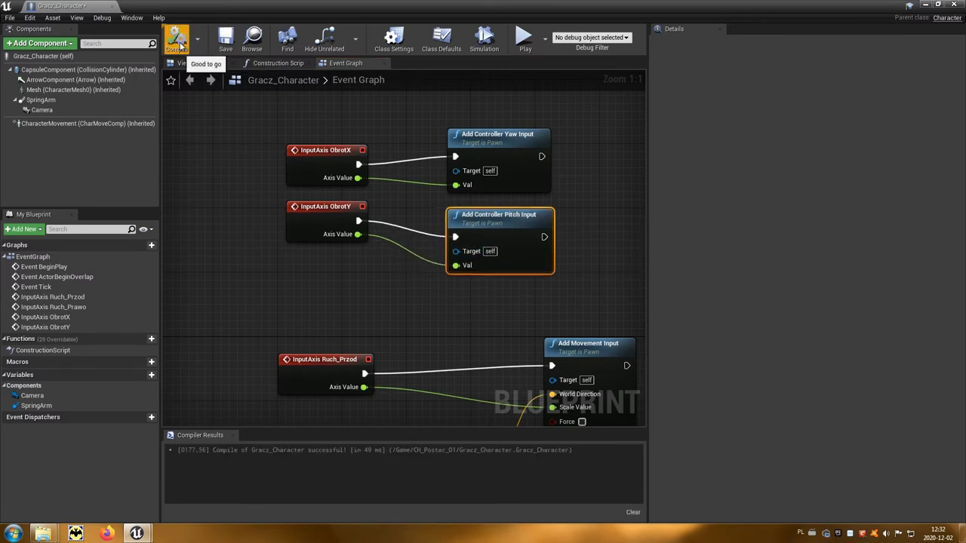
click(926, 4)
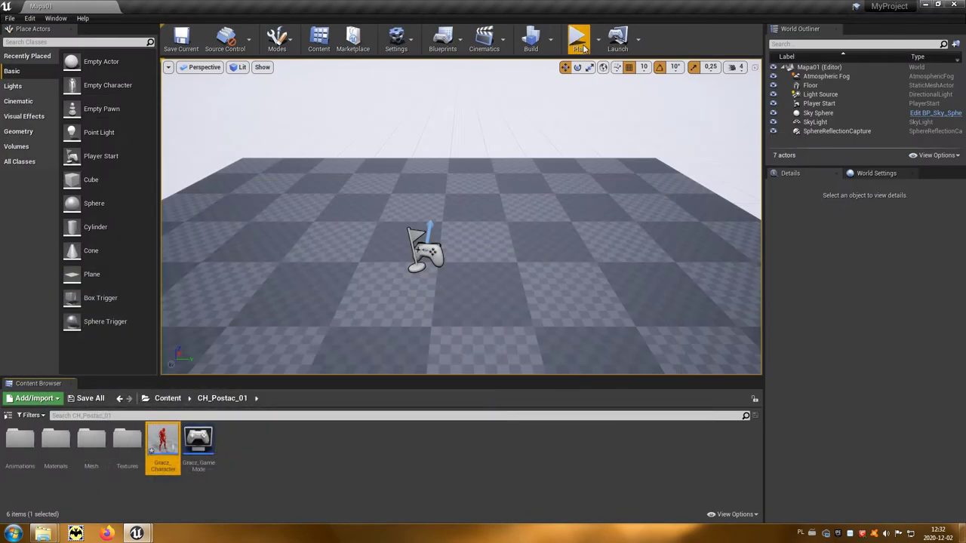
click(577, 44)
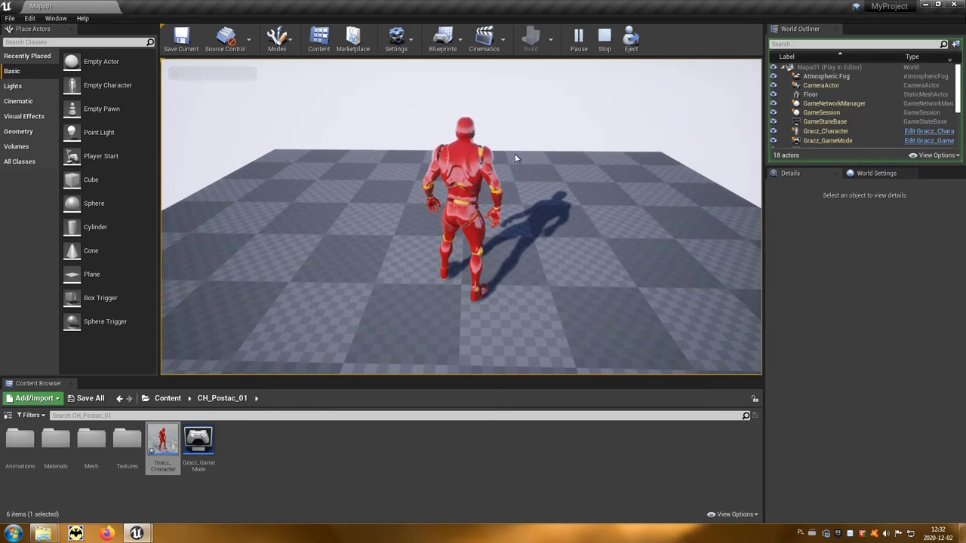
key(Escape)
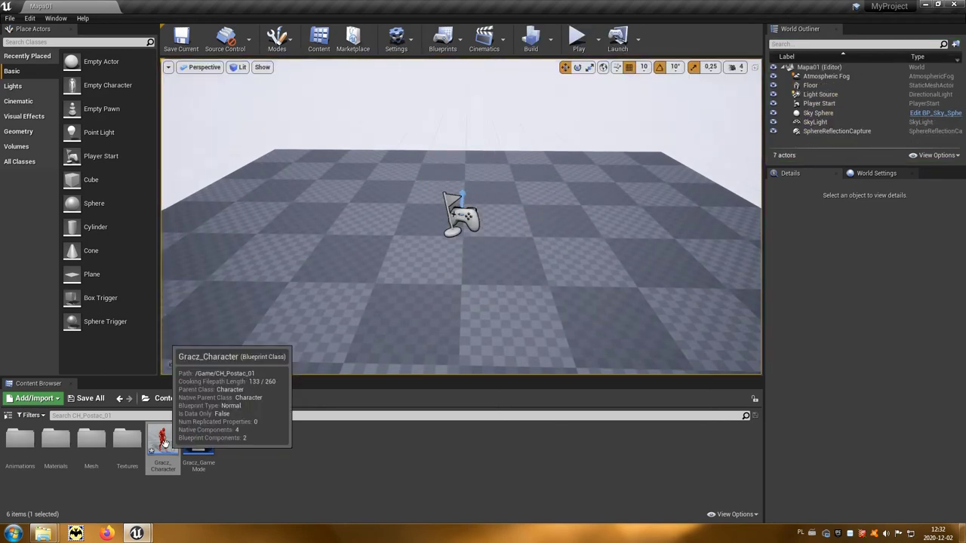
- Enable Use Controller Rotation Pitch in Gracz_Character's class defaults and play-test Mapa01
double_click(168, 449)
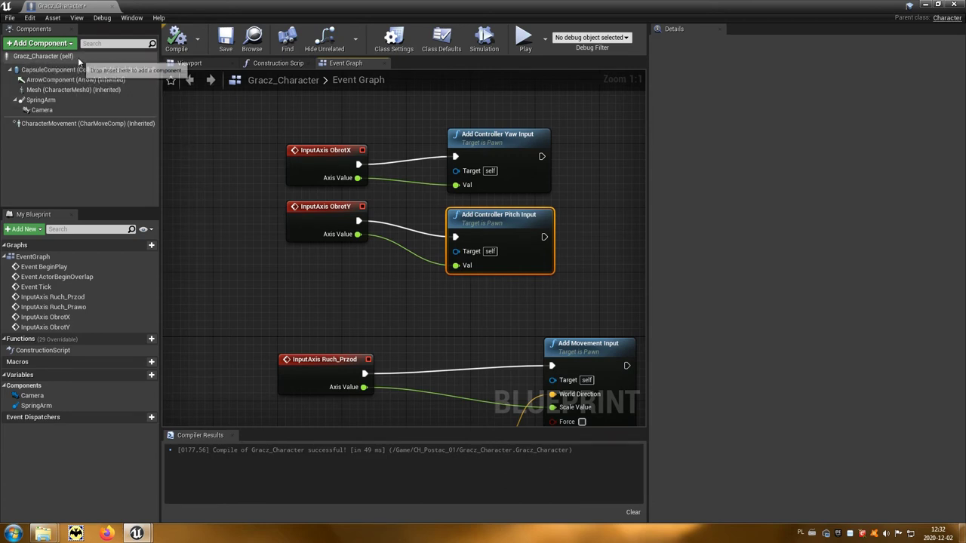
click(49, 58)
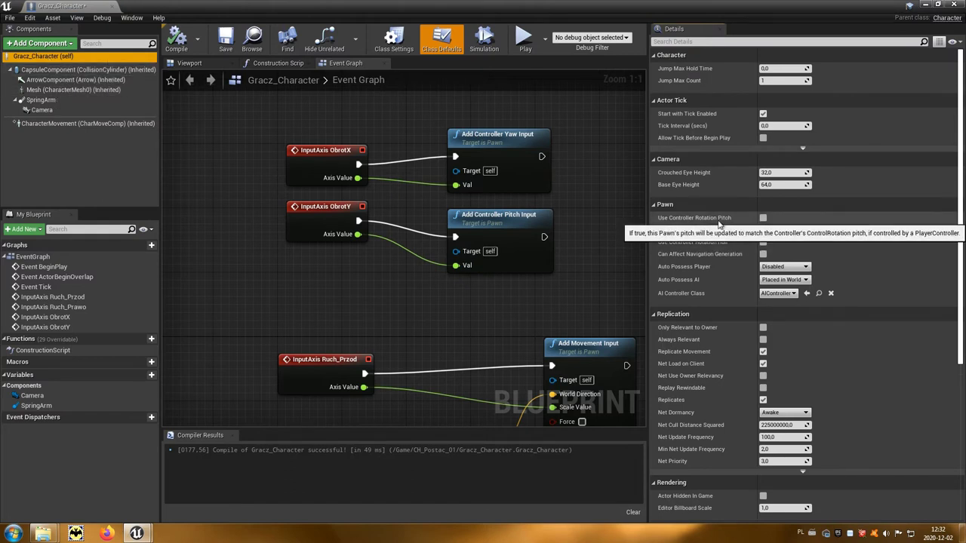
click(764, 218)
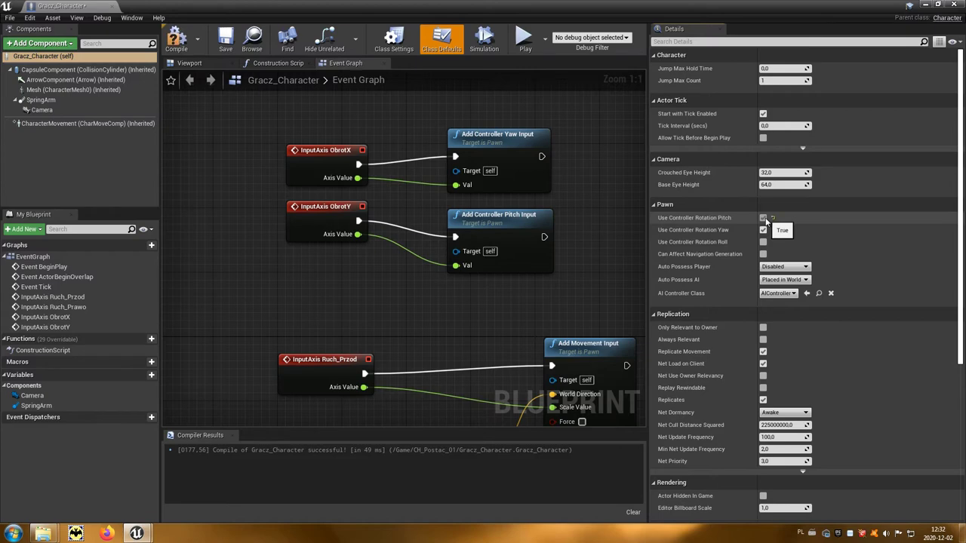
click(924, 6)
click(578, 37)
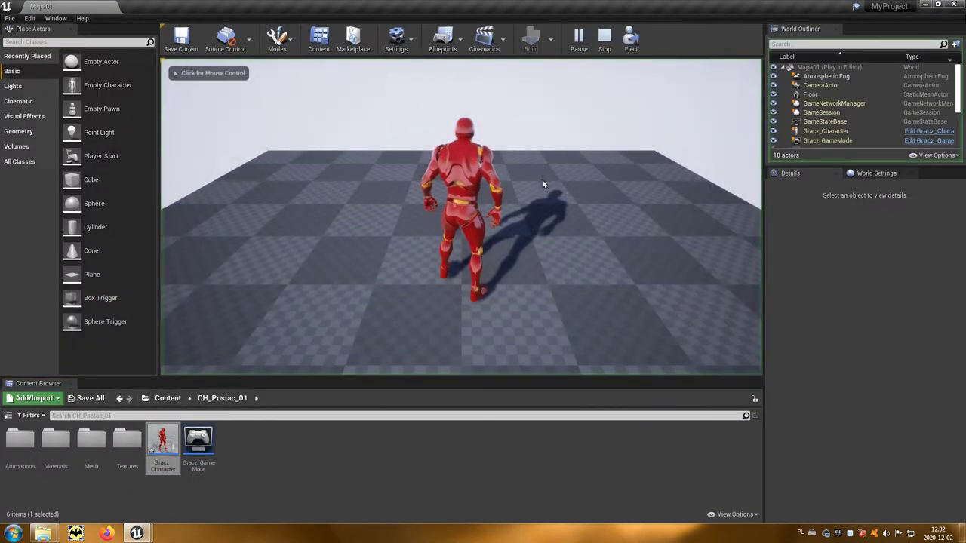
- Try mouse look in the running game, stop the play test, and reopen Gracz_Character
click(542, 182)
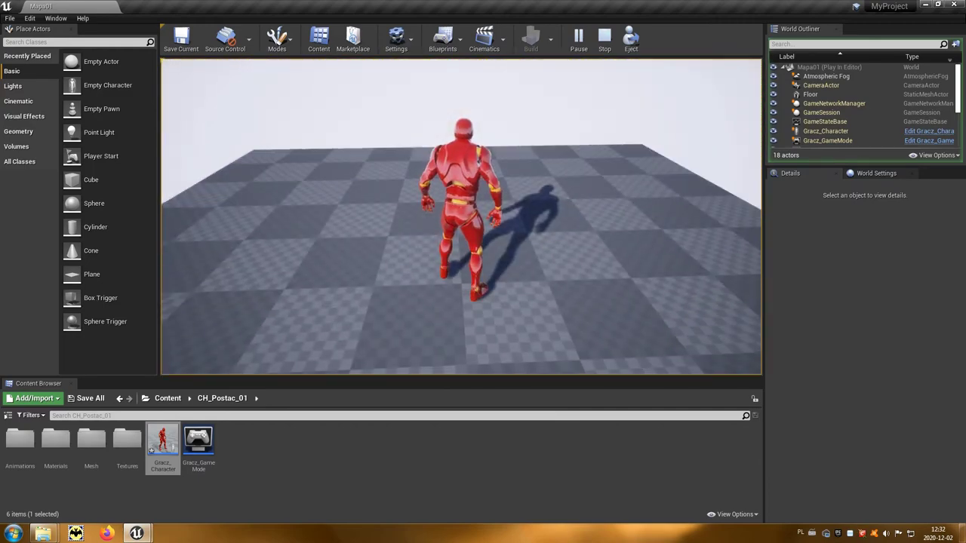
key(Escape)
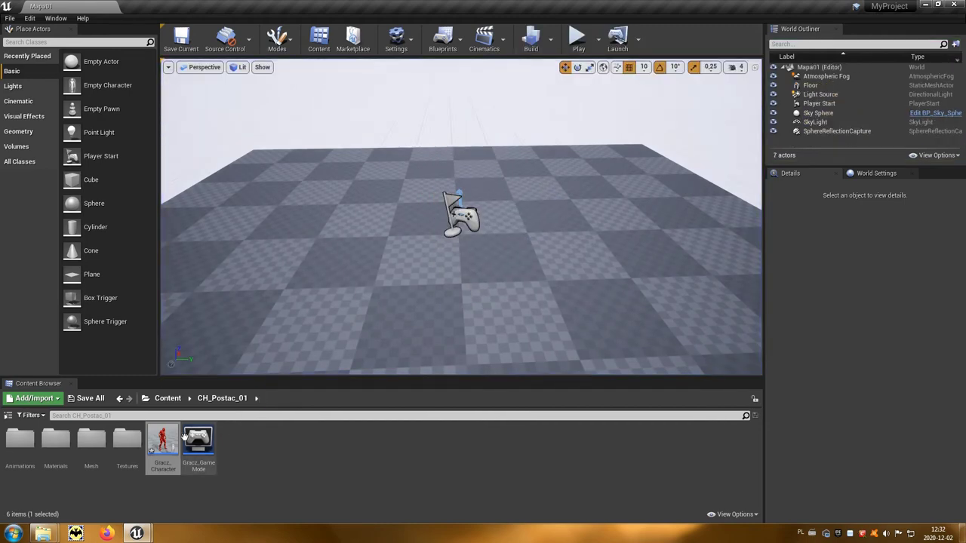
double_click(172, 446)
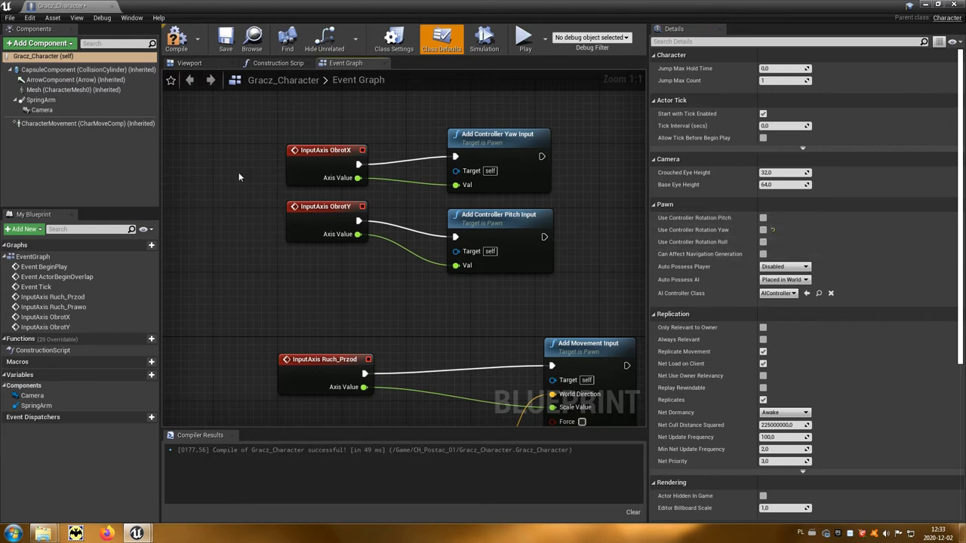
- Enable Use Pawn Control Rotation on Gracz_Character's SpringArm and minimize the blueprint
click(46, 60)
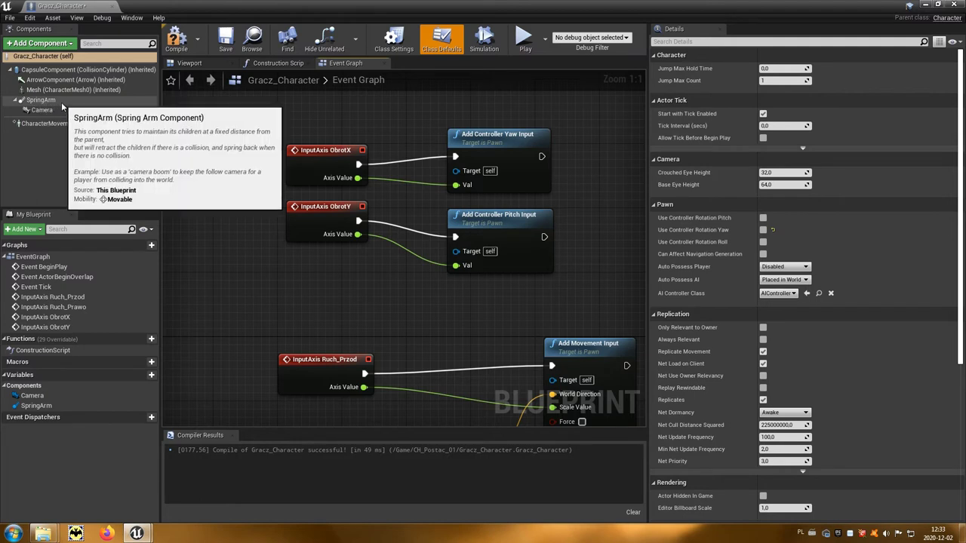
click(61, 102)
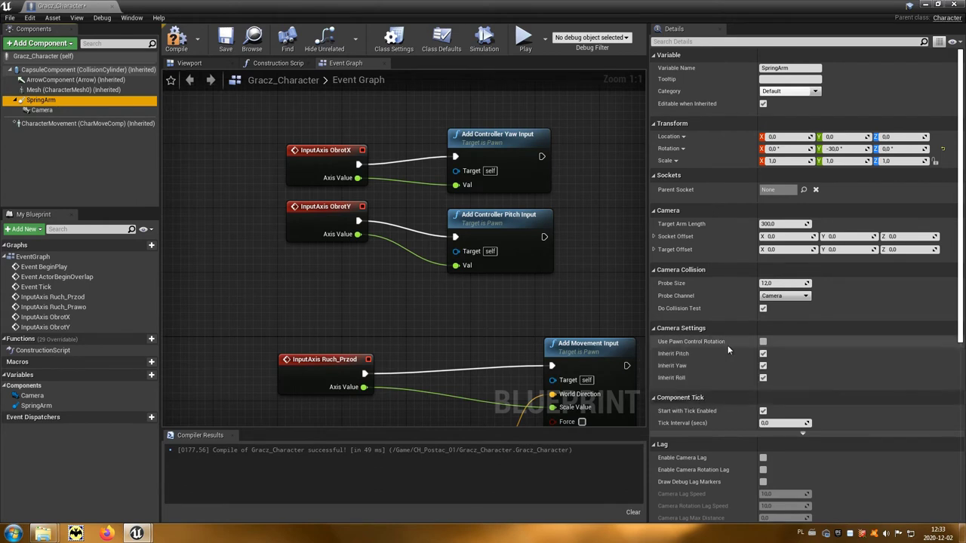
click(763, 342)
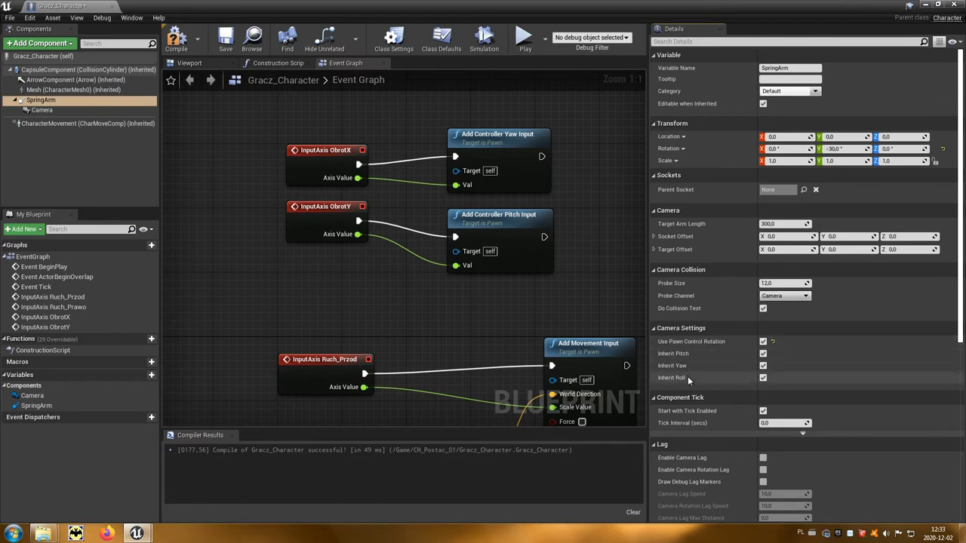
click(926, 5)
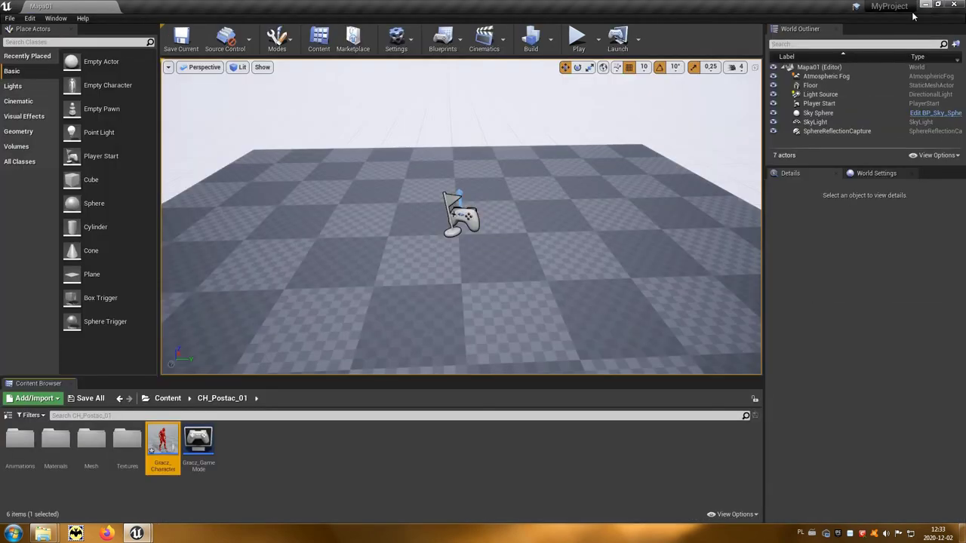
click(578, 42)
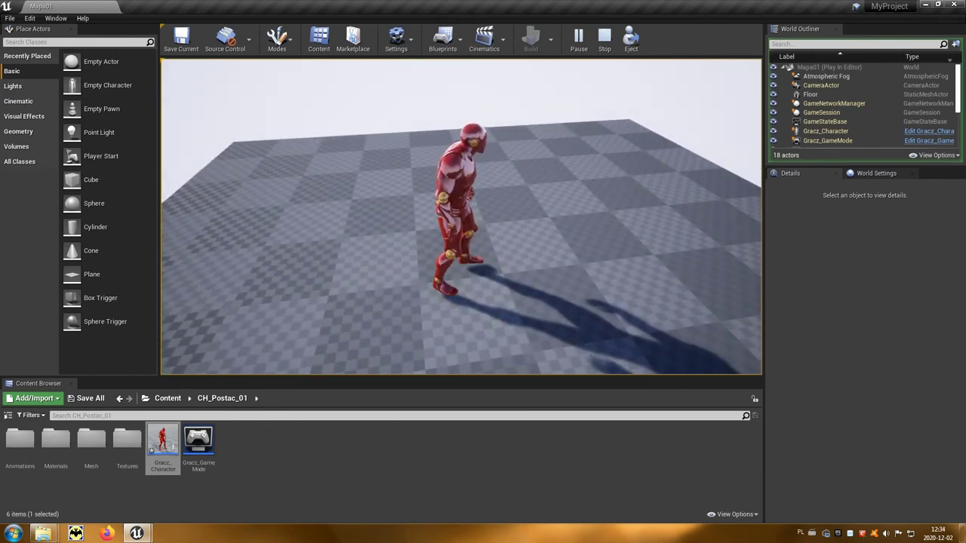
key(Escape)
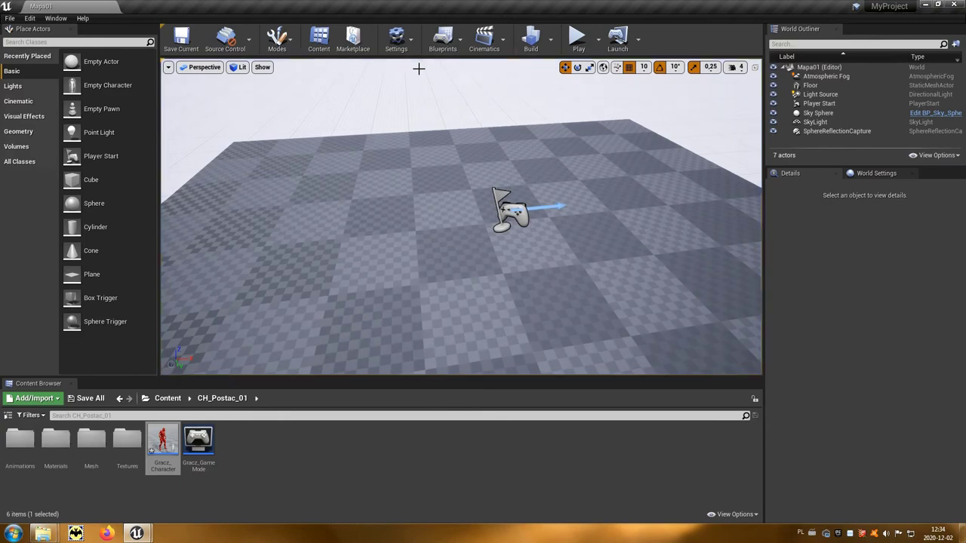
- Open Gracz_Character and add a Get Control Rotation node beside the movement input nodes
double_click(162, 431)
right_drag(448, 345, 453, 125)
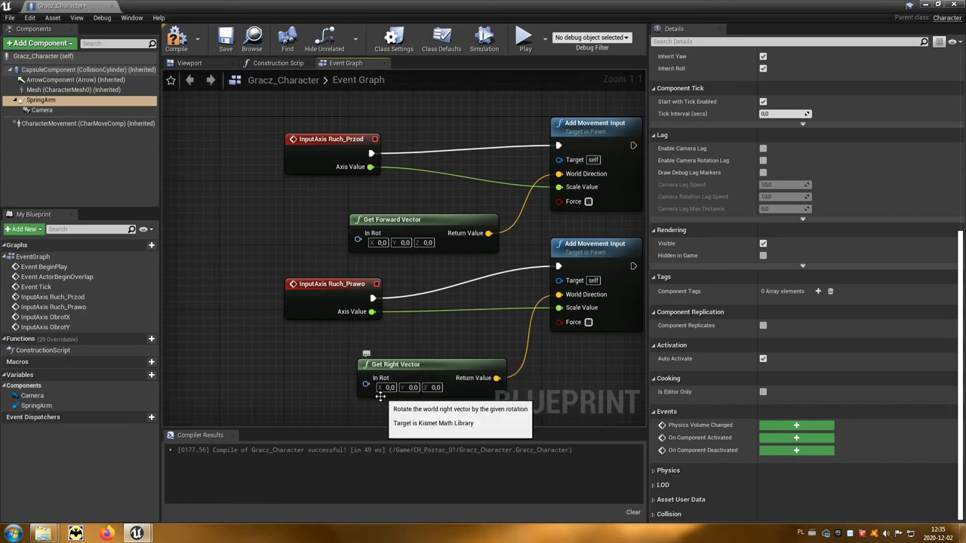
right_drag(241, 358, 360, 338)
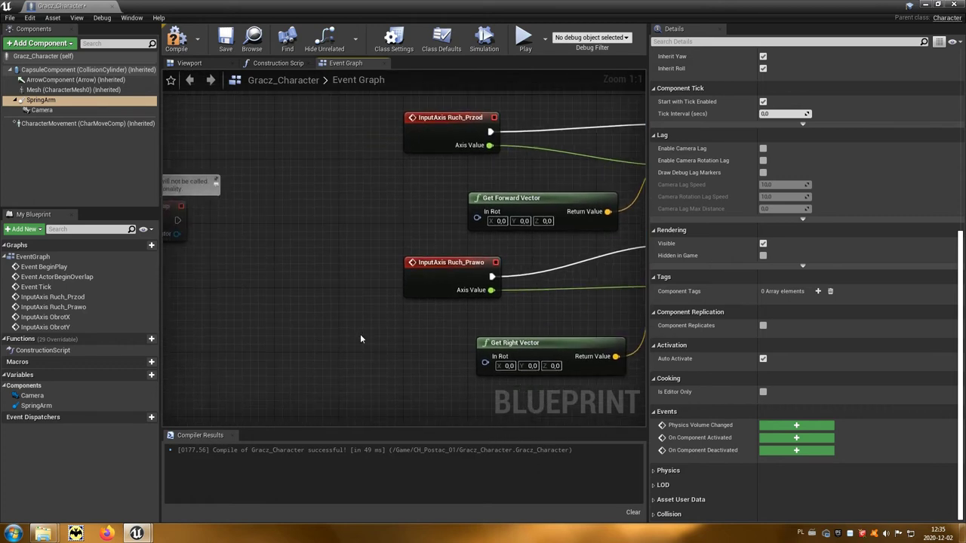
right_click(286, 302)
text(getcont)
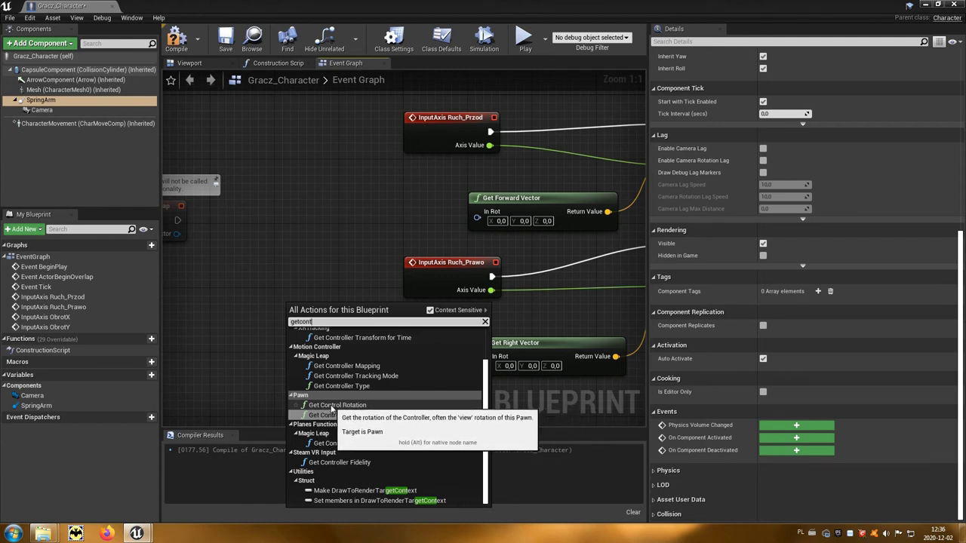
click(331, 406)
- Wire Get Control Rotation's Return Value into In Rot of Get Forward Vector and Get Right Vector
drag(387, 333, 476, 213)
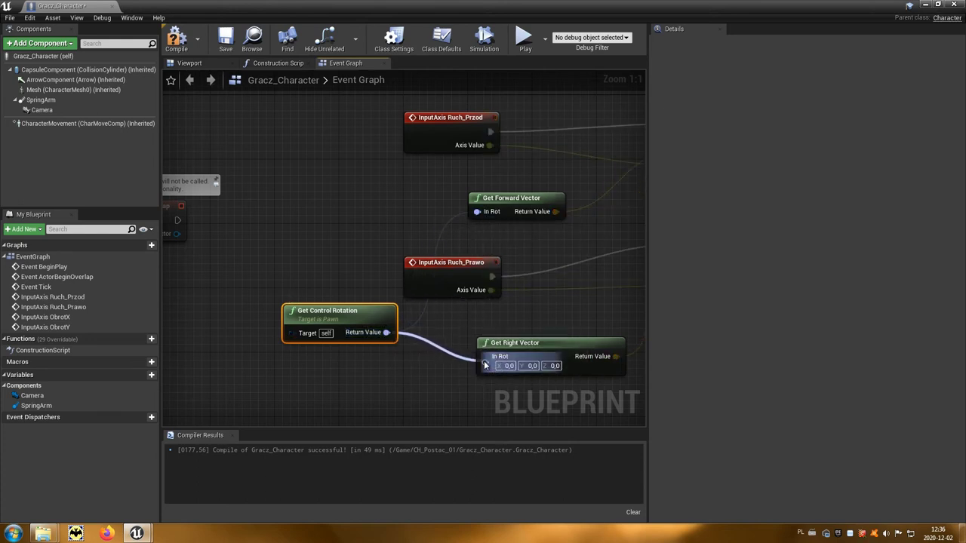
drag(485, 365, 484, 362)
drag(358, 320, 310, 280)
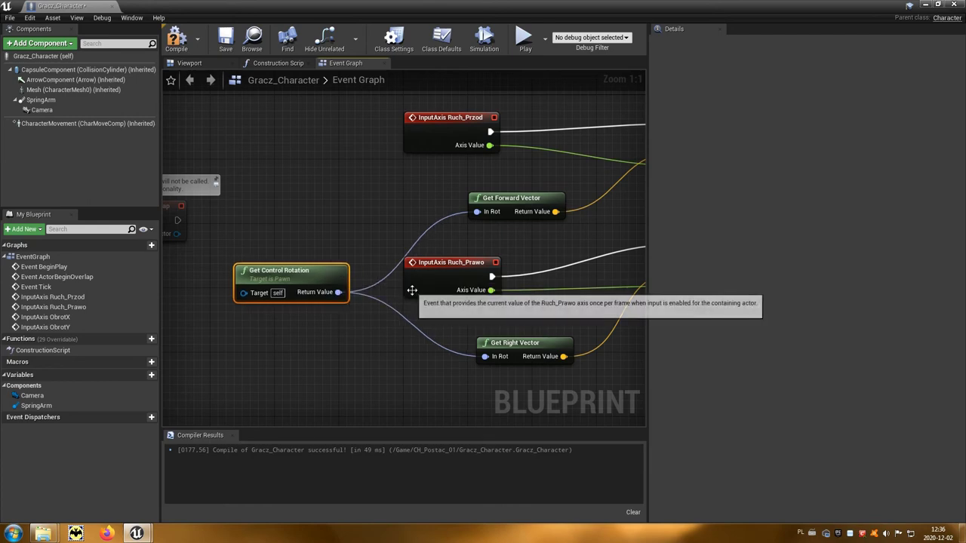
- Return to the Mapa01 level and start a play test, running with A
click(925, 5)
click(578, 37)
key(a)
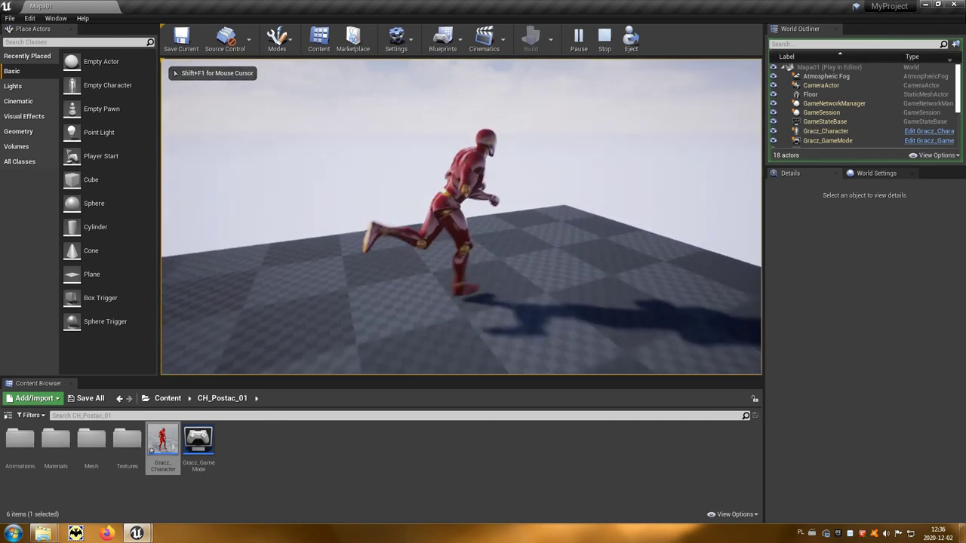
- Run the character forward, back and left with W, S and A, then end the play test
key(w)
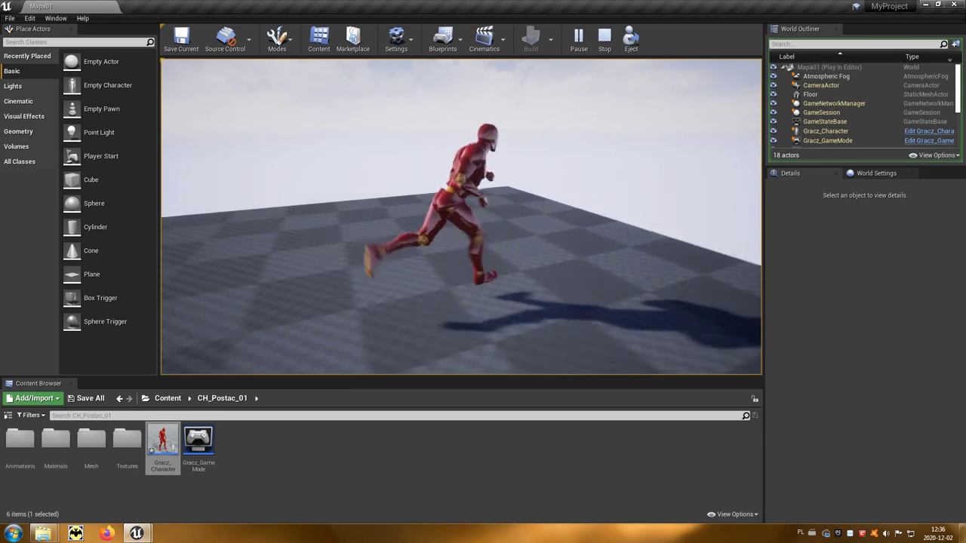
key(s)
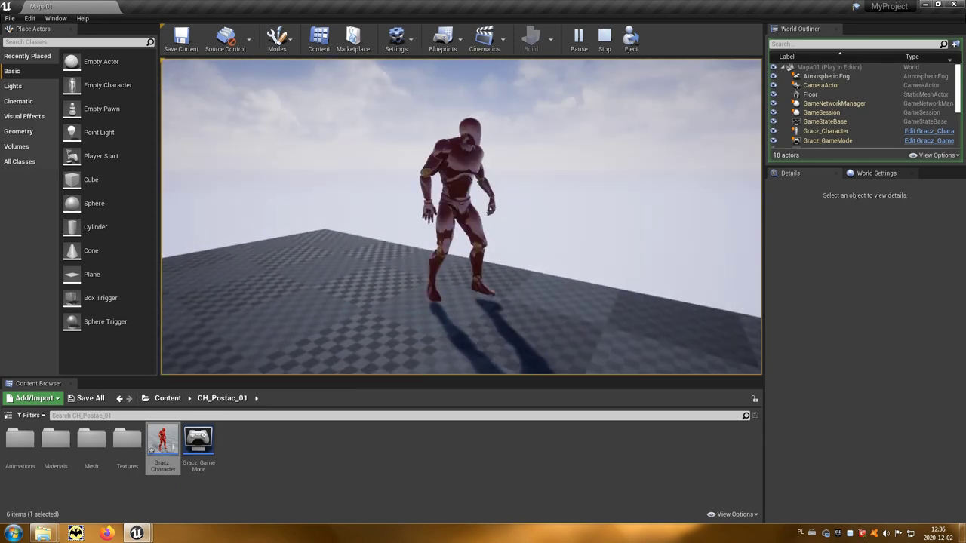
key(a)
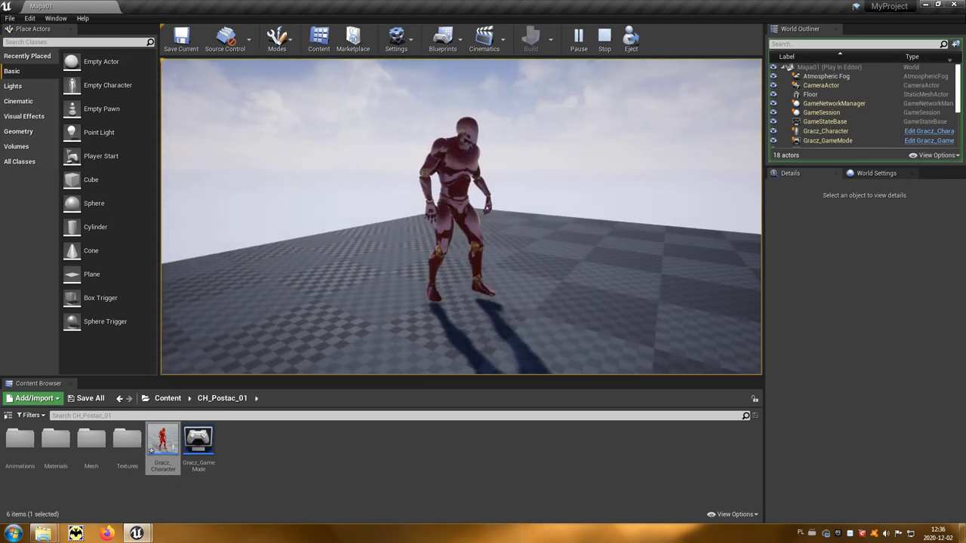
key(Escape)
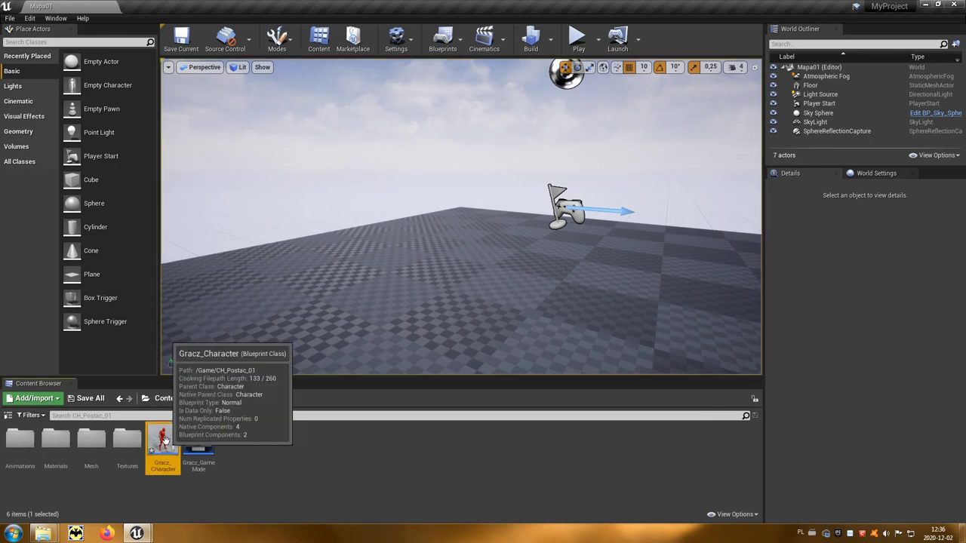
- Enable Orient Rotation to Movement on Gracz_Character's CharacterMovement, then start a play test of Mapa01
double_click(165, 432)
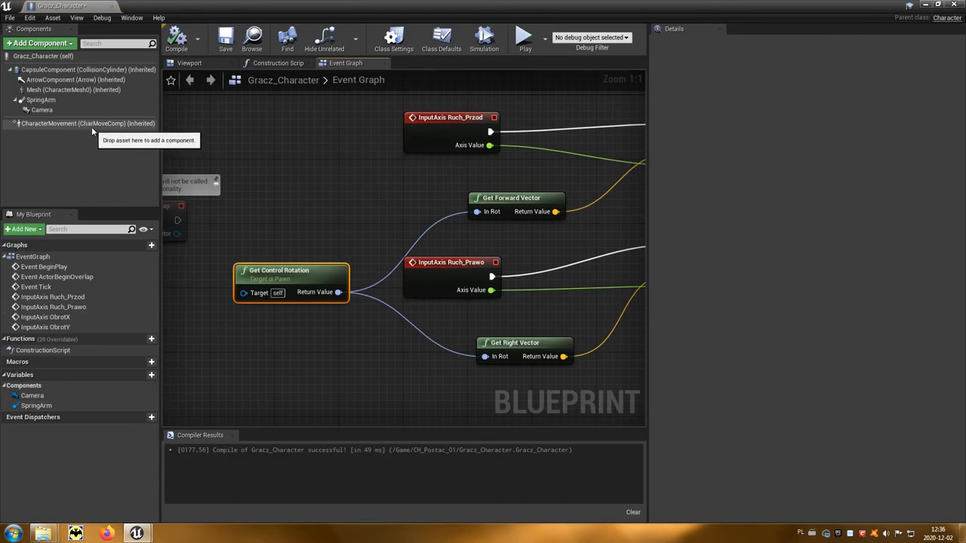
click(50, 125)
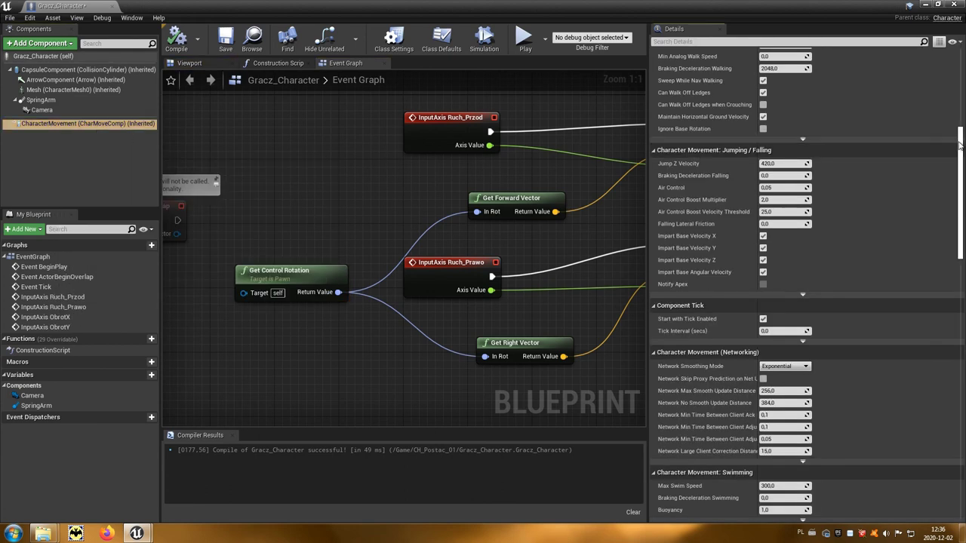
scroll(766, 494, down, 8)
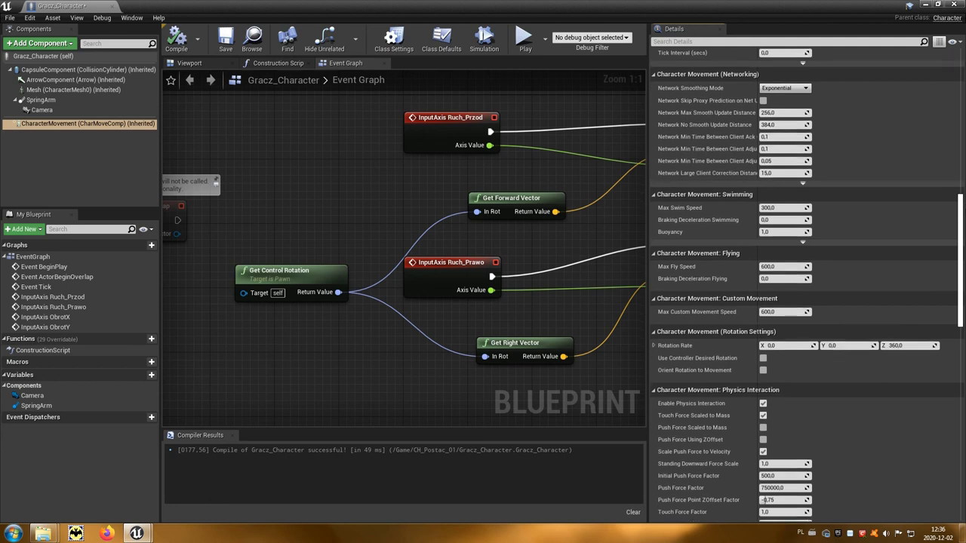
mouse_move(666, 370)
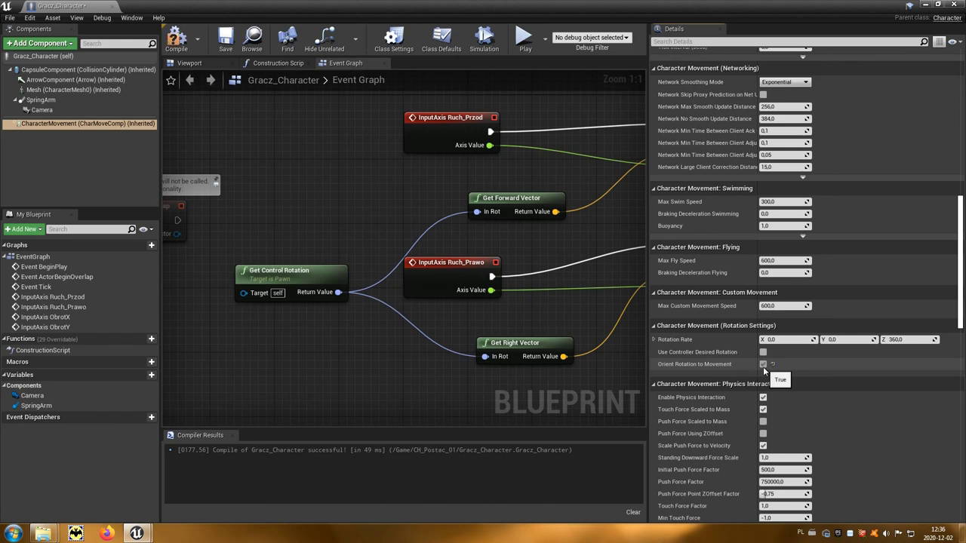
click(926, 5)
click(577, 41)
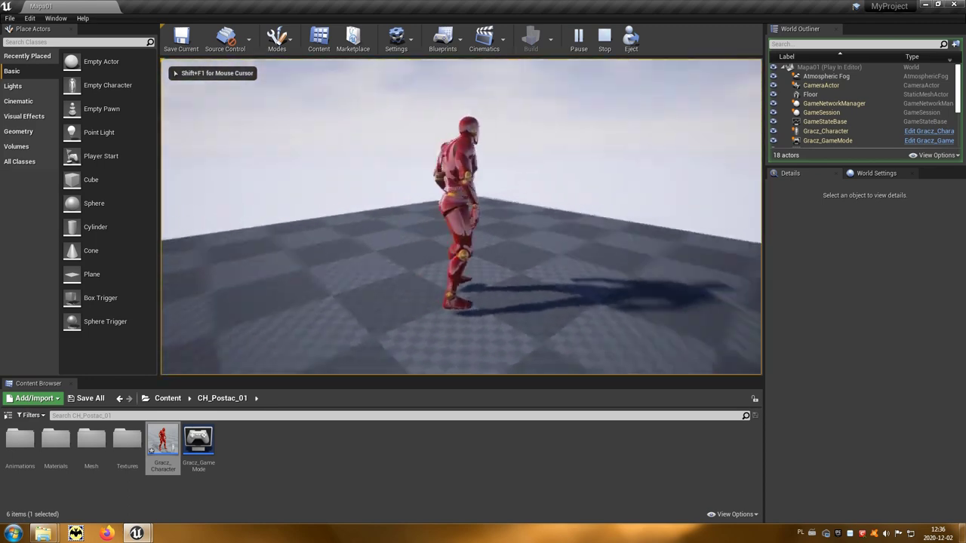
- Walk the character forward with W to check it faces its direction of travel
key(w)
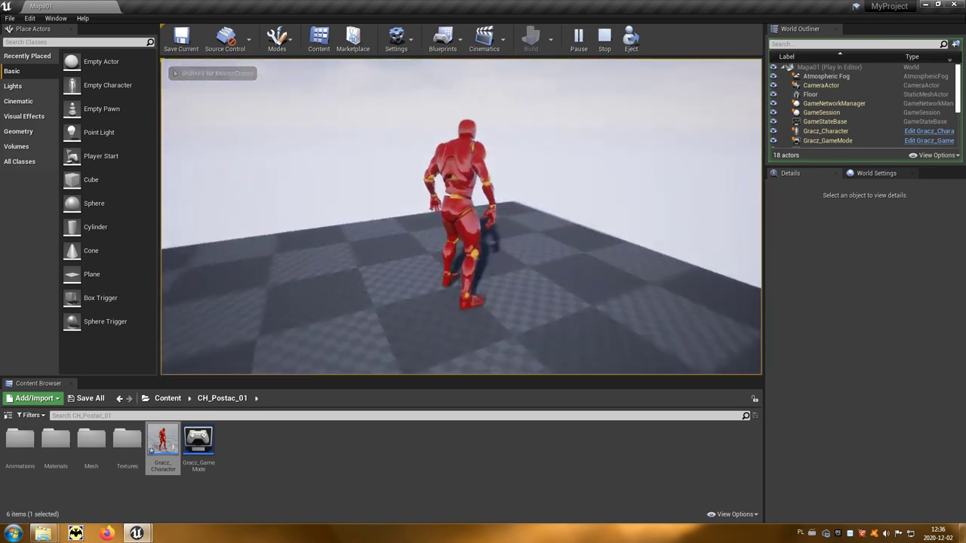